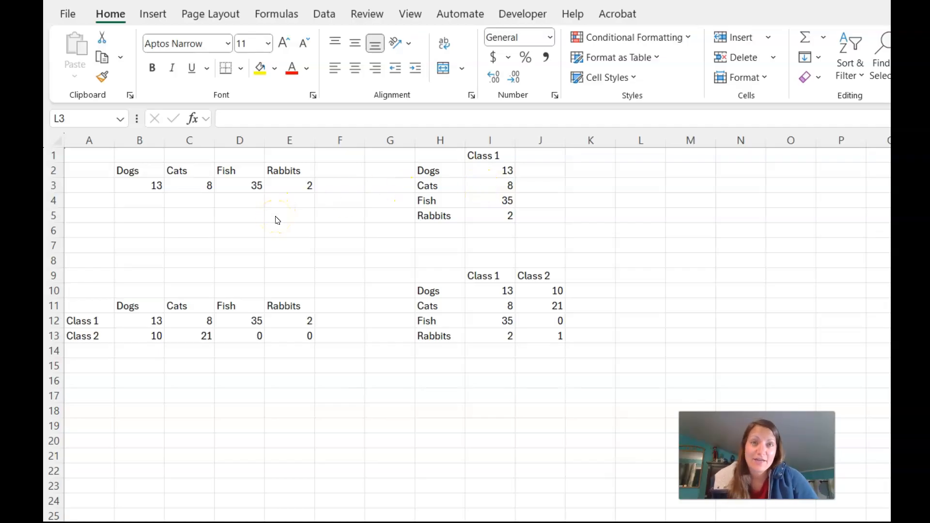
Move the totals 13, 8, 35, 2 down to row 8 and enter the first counts in rows 3–4
{"action": "left_click_drag", "start_coordinate": [142, 186], "coordinate": [163, 265]}
{"action": "left_click", "coordinate": [286, 187]}
{"action": "left_click", "coordinate": [137, 188]}
{"action": "type", "text": "2"}
{"action": "key", "text": "Return"}
{"action": "type", "text": "3"}
{"action": "key", "text": "Tab"}
{"action": "type", "text": "4"}
{"action": "key", "text": "Tab"}
{"action": "key", "text": "Up"}
{"action": "key", "text": "Left"}
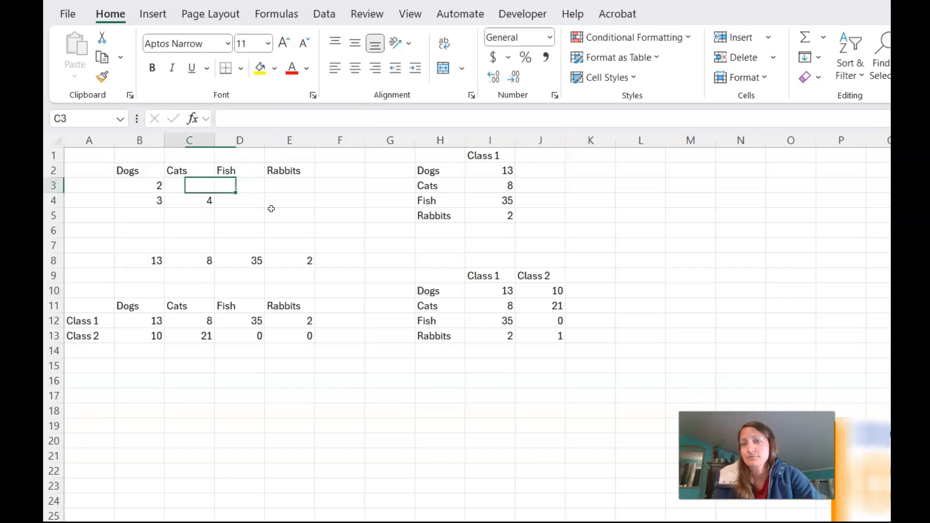
Fill in row 3's Cats, Fish and Rabbits counts, 34 Fish in D4 and zeros for Rabbits
{"action": "type", "text": "3"}
{"action": "key", "text": "Tab"}
{"action": "type", "text": "1"}
{"action": "key", "text": "Tab"}
{"action": "type", "text": "3"}
{"action": "key", "text": "Down"}
{"action": "type", "text": "2"}
{"action": "key", "text": "Tab"}
{"action": "key", "text": "Up"}
{"action": "key", "text": "Left"}
{"action": "type", "text": "2"}
{"action": "key", "text": "Return"}
{"action": "type", "text": "0"}
{"action": "key", "text": "Return"}
{"action": "type", "text": "0"}
{"action": "key", "text": "Return"}
{"action": "type", "text": "0"}
{"action": "key", "text": "Return"}
{"action": "type", "text": "0"}
{"action": "key", "text": "Return"}
{"action": "key", "text": "Up"}
{"action": "key", "text": "Up"}
{"action": "key", "text": "Up"}
{"action": "key", "text": "Up"}
{"action": "key", "text": "Left"}
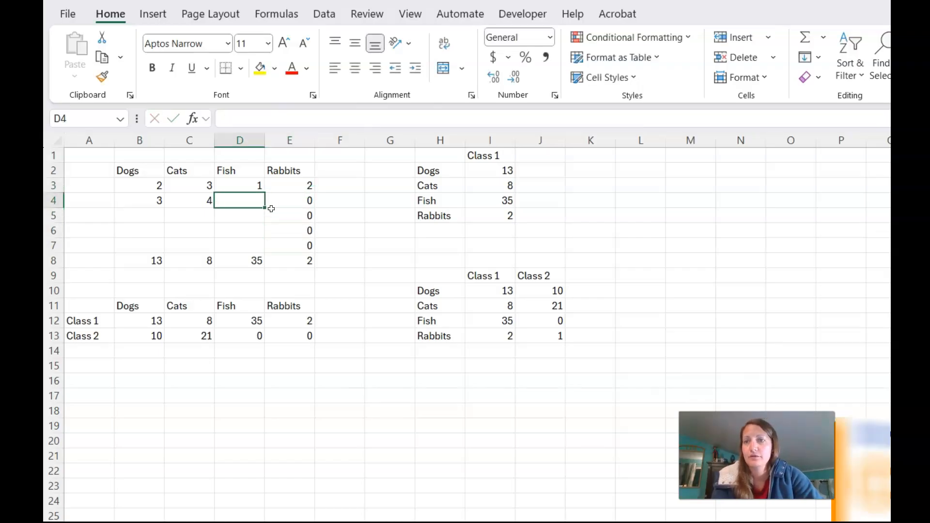
{"action": "type", "text": "34"}
{"action": "key", "text": "Return"}
Finish the columns so Dogs reads 2, 3, 1, 5, 2 and Cats 3, 4, 0, 0, 1
{"action": "type", "text": "0"}
{"action": "key", "text": "Return"}
{"action": "type", "text": "0"}
{"action": "key", "text": "Return"}
{"action": "type", "text": "0"}
{"action": "key", "text": "Return"}
{"action": "key", "text": "Up"}
{"action": "key", "text": "Up"}
{"action": "key", "text": "Up"}
{"action": "key", "text": "Left"}
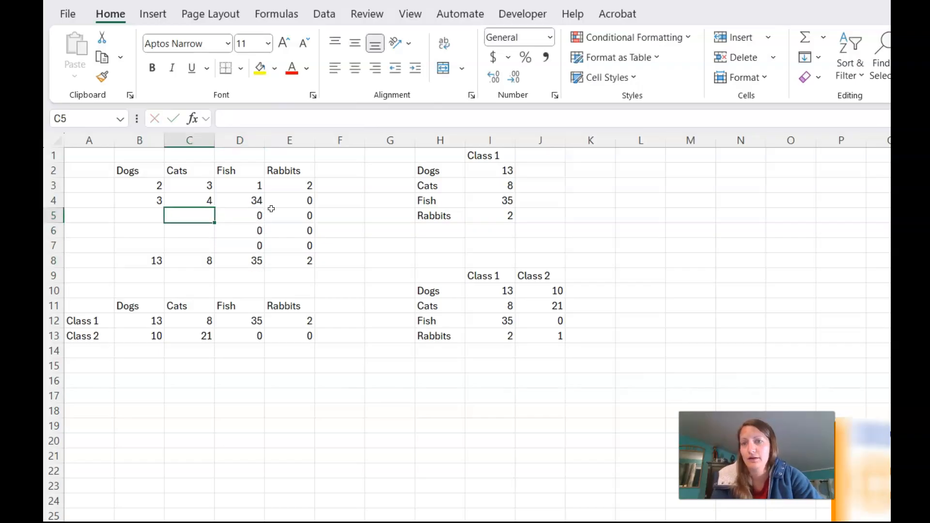
{"action": "type", "text": "0"}
{"action": "key", "text": "Return"}
{"action": "type", "text": "0"}
{"action": "key", "text": "Return"}
{"action": "type", "text": "1"}
{"action": "key", "text": "Return"}
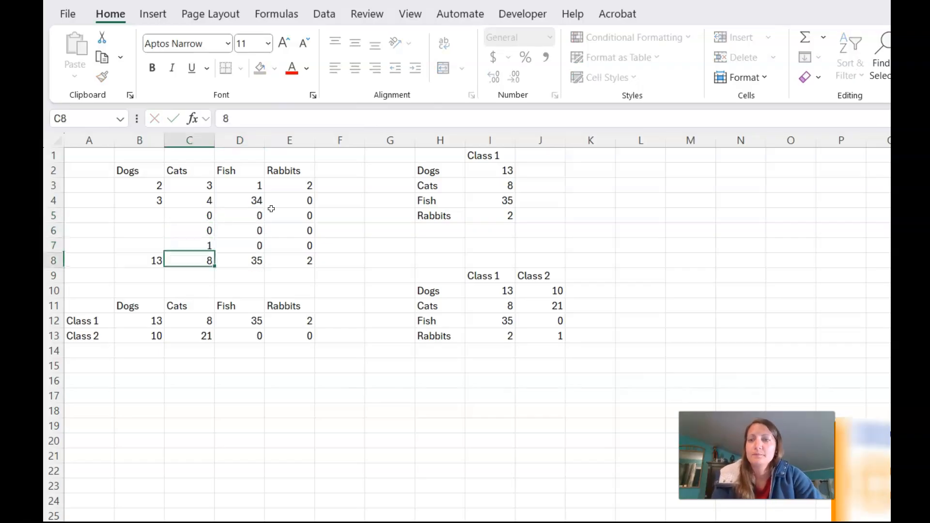
{"action": "key", "text": "Left"}
{"action": "key", "text": "Up"}
{"action": "key", "text": "Up"}
{"action": "key", "text": "Up"}
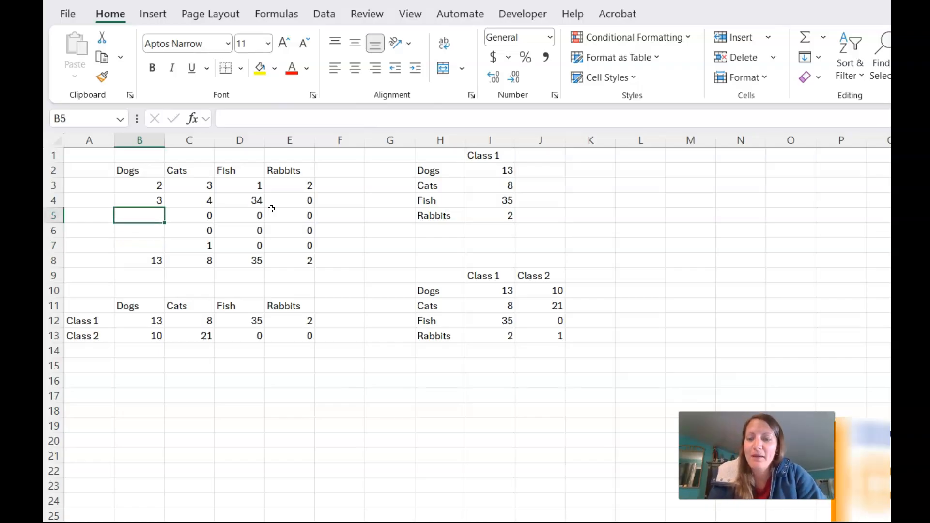
{"action": "type", "text": "4"}
{"action": "key", "text": "Return"}
{"action": "type", "text": "5"}
{"action": "key", "text": "Up"}
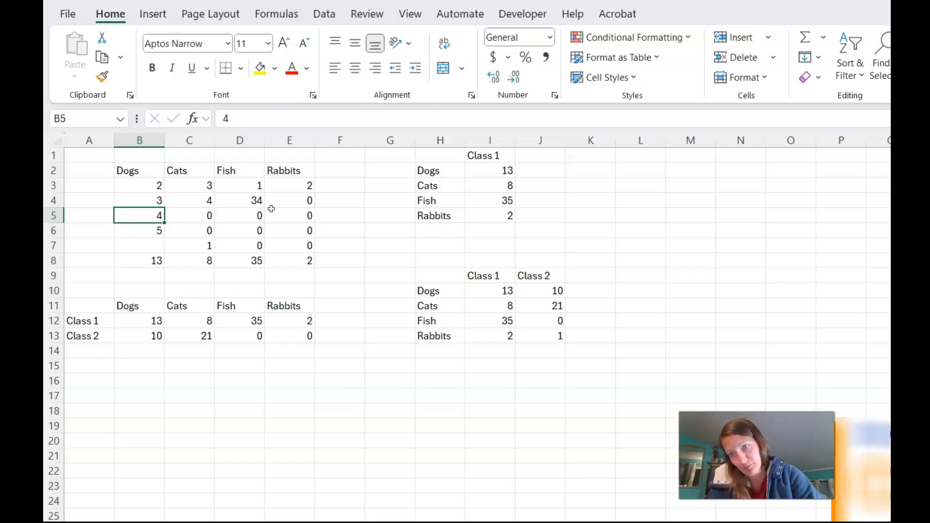
{"action": "type", "text": "1"}
{"action": "key", "text": "Return"}
{"action": "key", "text": "Return"}
{"action": "type", "text": "2"}
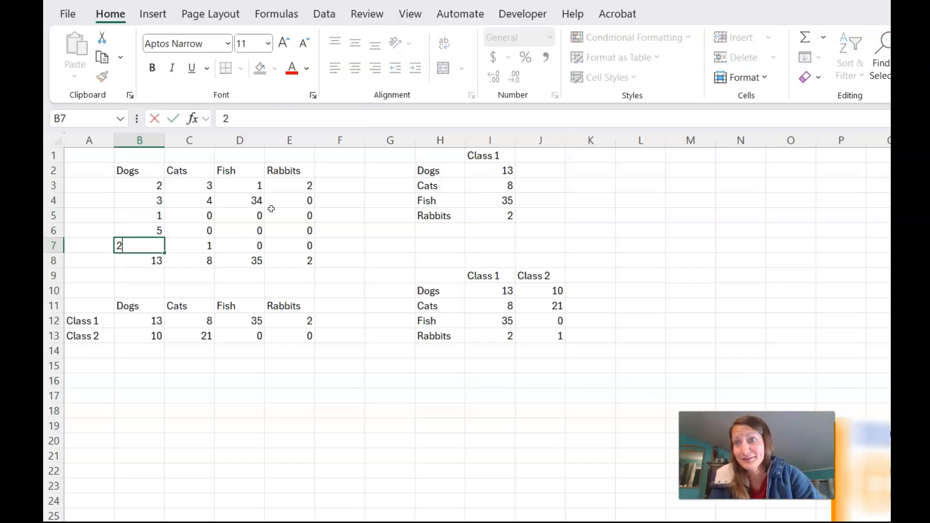
{"action": "key", "text": "Return"}
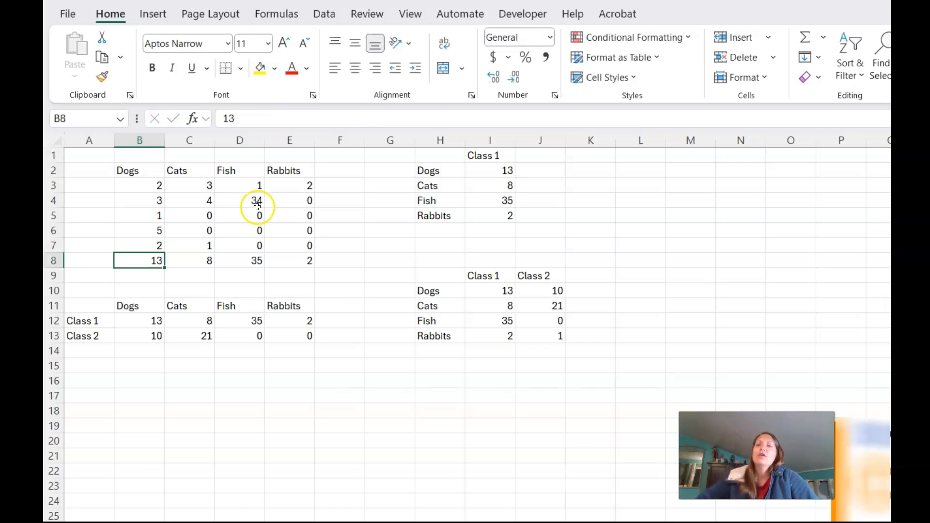
{"action": "left_click_drag", "start_coordinate": [96, 192], "coordinate": [339, 187]}
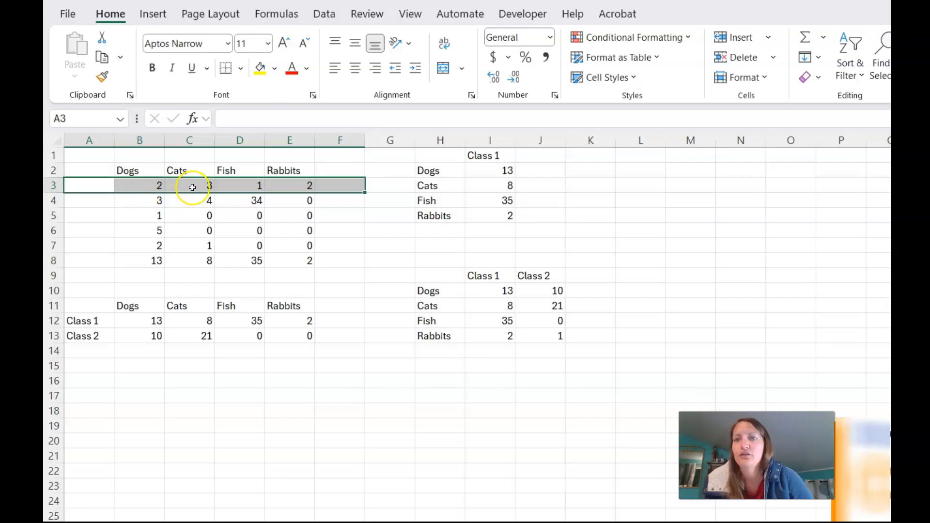
{"action": "left_click_drag", "start_coordinate": [116, 204], "coordinate": [291, 204]}
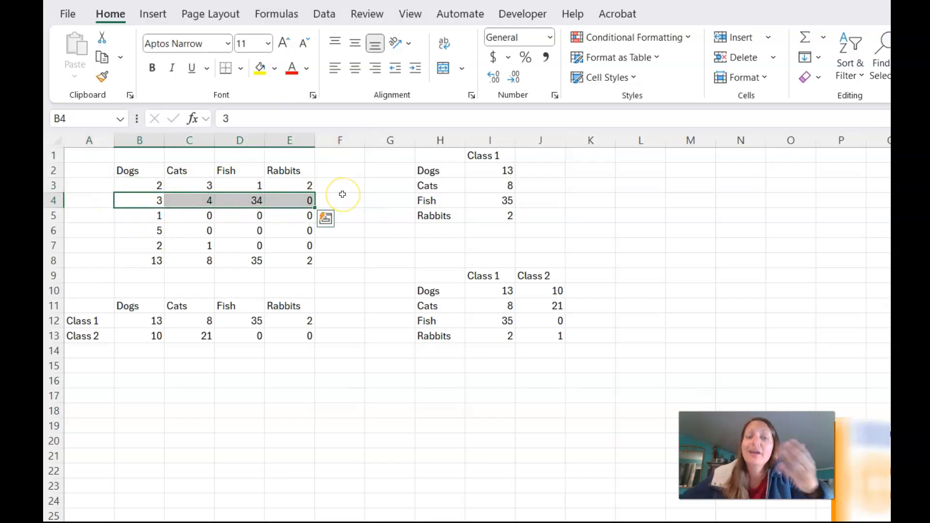
{"action": "left_click_drag", "start_coordinate": [137, 259], "coordinate": [305, 261]}
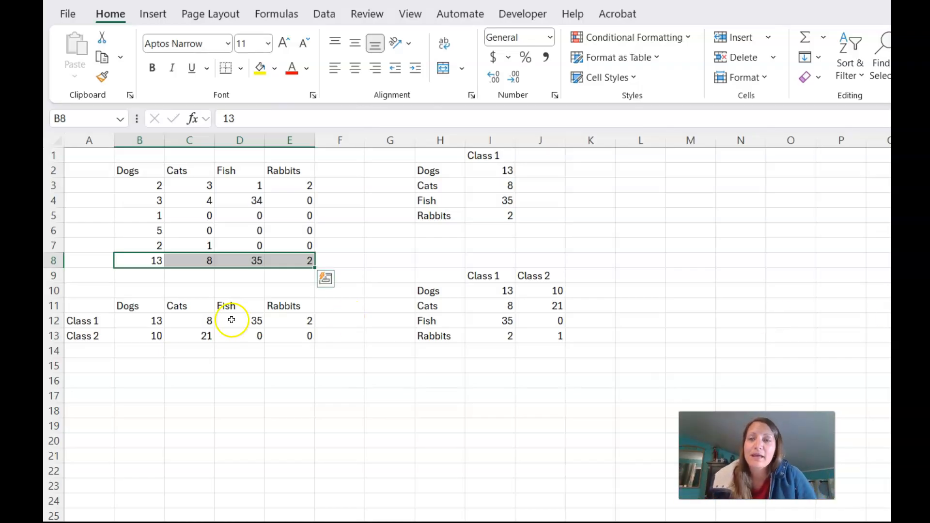
{"action": "left_click", "coordinate": [234, 291]}
{"action": "left_click_drag", "start_coordinate": [139, 262], "coordinate": [284, 259]}
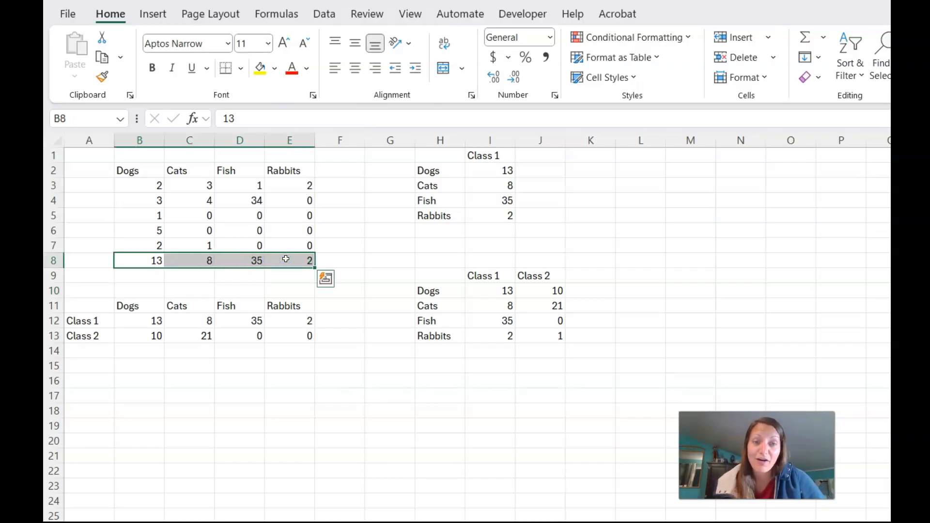
{"action": "left_click_drag", "start_coordinate": [126, 171], "coordinate": [275, 169]}
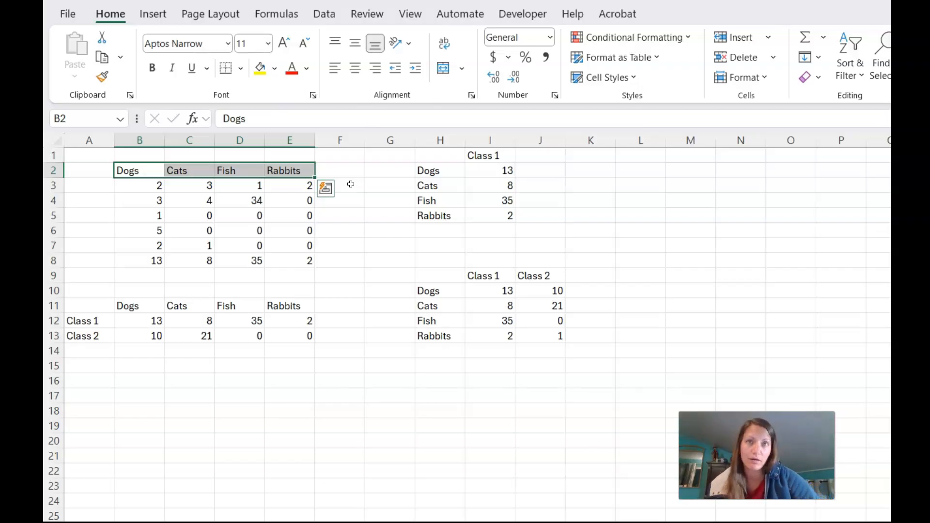
Try clearing the counts in B3:E7 and moving the totals up, then undo it
{"action": "left_click", "coordinate": [364, 186]}
{"action": "left_click_drag", "start_coordinate": [137, 187], "coordinate": [284, 253]}
{"action": "key", "text": "Delete"}
{"action": "left_click", "coordinate": [356, 260]}
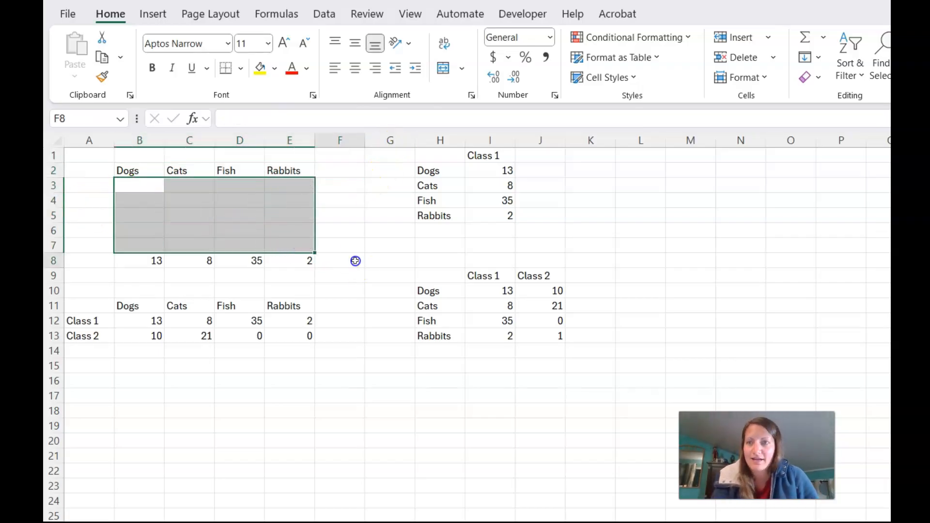
{"action": "left_click_drag", "start_coordinate": [130, 260], "coordinate": [266, 189]}
{"action": "left_click", "coordinate": [326, 218]}
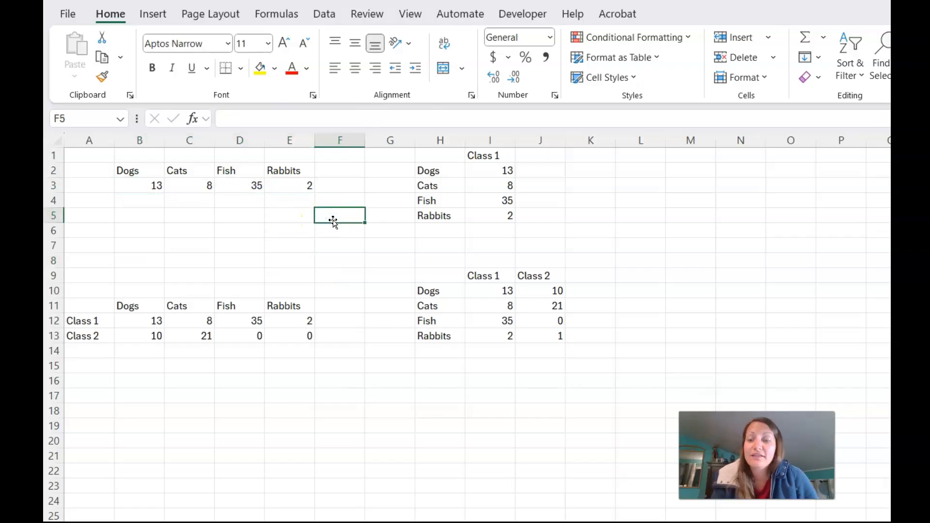
{"action": "key", "text": "ctrl+z"}
{"action": "key", "text": "ctrl+z"}
{"action": "left_click", "coordinate": [335, 228]}
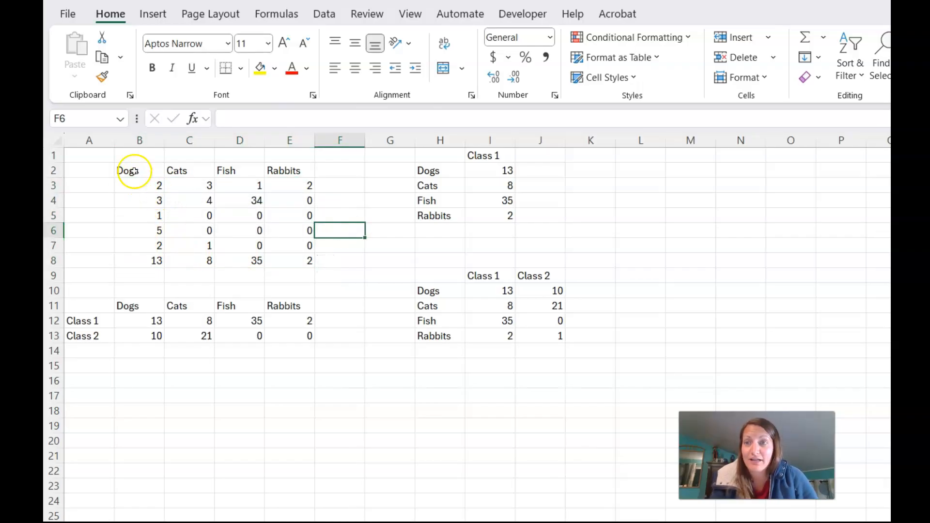
Copy the Dogs–Rabbits headers to M2:P2 and the totals 13, 8, 35, 2 to M3:P3
{"action": "left_click_drag", "start_coordinate": [134, 171], "coordinate": [268, 170]}
{"action": "key", "text": "ctrl+c"}
{"action": "left_click", "coordinate": [672, 164]}
{"action": "key", "text": "ctrl+v"}
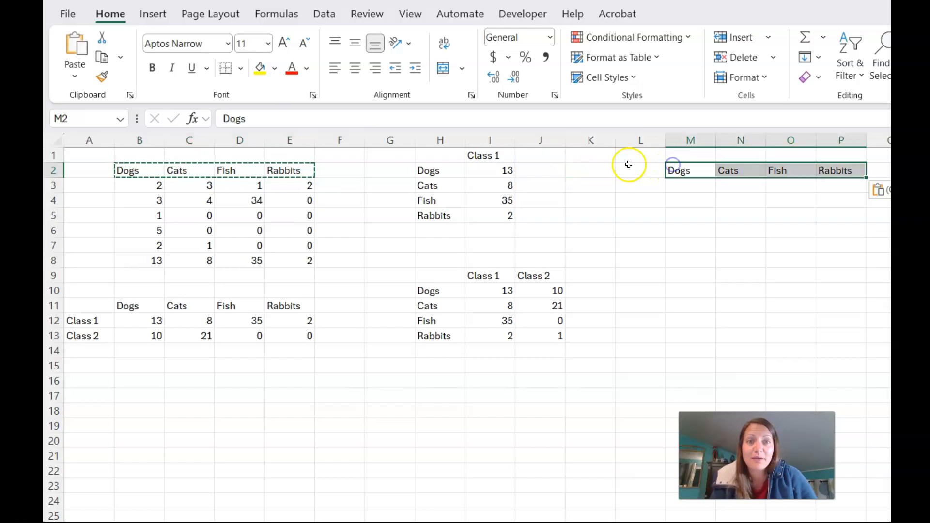
{"action": "left_click_drag", "start_coordinate": [149, 260], "coordinate": [298, 264]}
{"action": "key", "text": "ctrl+c"}
{"action": "left_click", "coordinate": [698, 185]}
{"action": "key", "text": "ctrl+v"}
{"action": "left_click", "coordinate": [857, 215]}
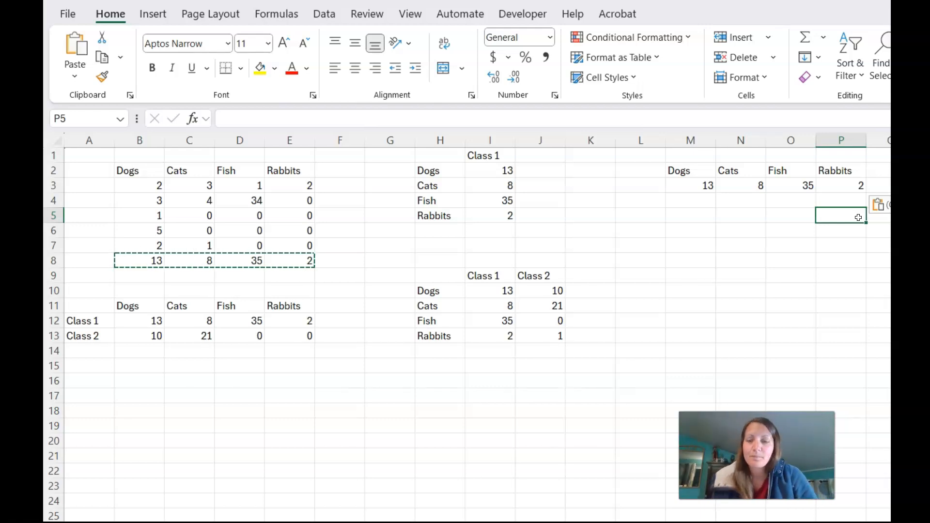
Delete the original table B2:E8 and select the copied headers and totals
{"action": "left_click_drag", "start_coordinate": [157, 177], "coordinate": [307, 257]}
{"action": "key", "text": "Delete"}
{"action": "left_click_drag", "start_coordinate": [684, 176], "coordinate": [268, 176]}
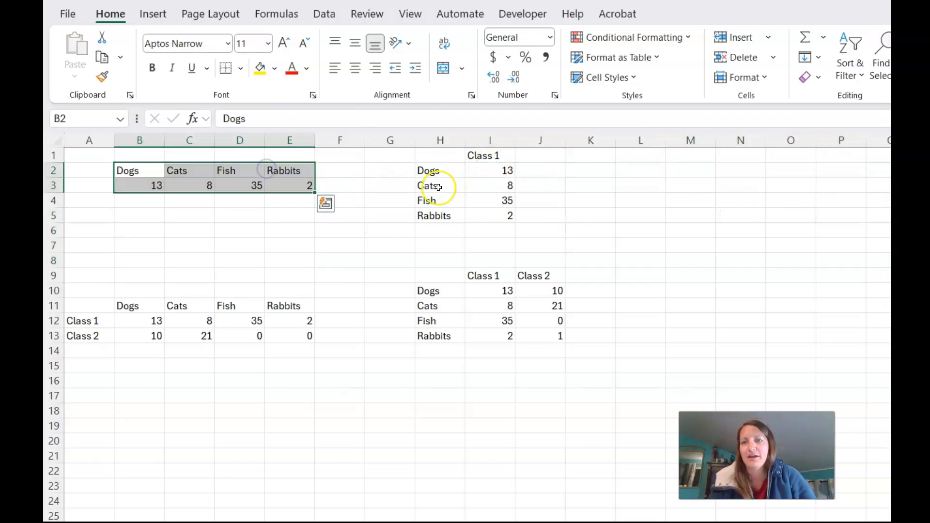
Select the Dogs–Rabbits headers and totals in B2:E3 and bring up the Insert commands
{"action": "left_click", "coordinate": [372, 196]}
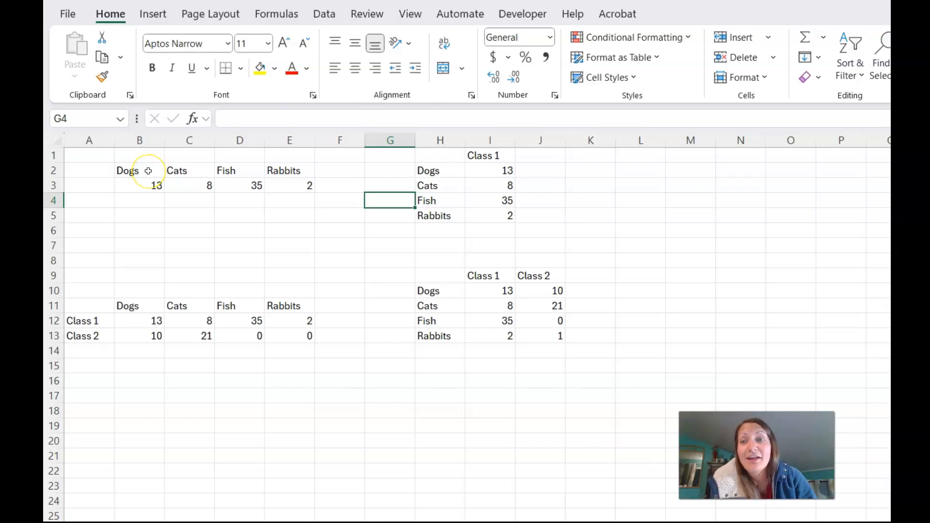
{"action": "left_click_drag", "start_coordinate": [148, 171], "coordinate": [279, 186]}
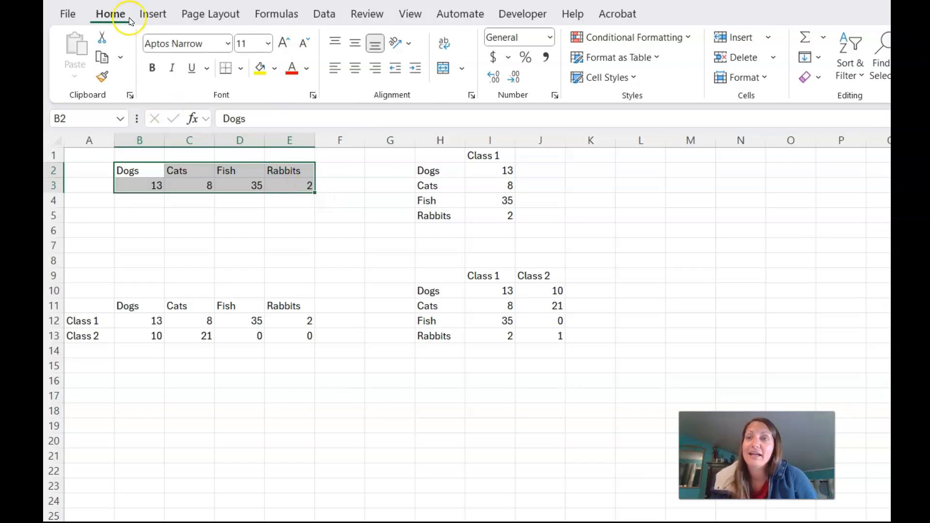
{"action": "left_click", "coordinate": [144, 17]}
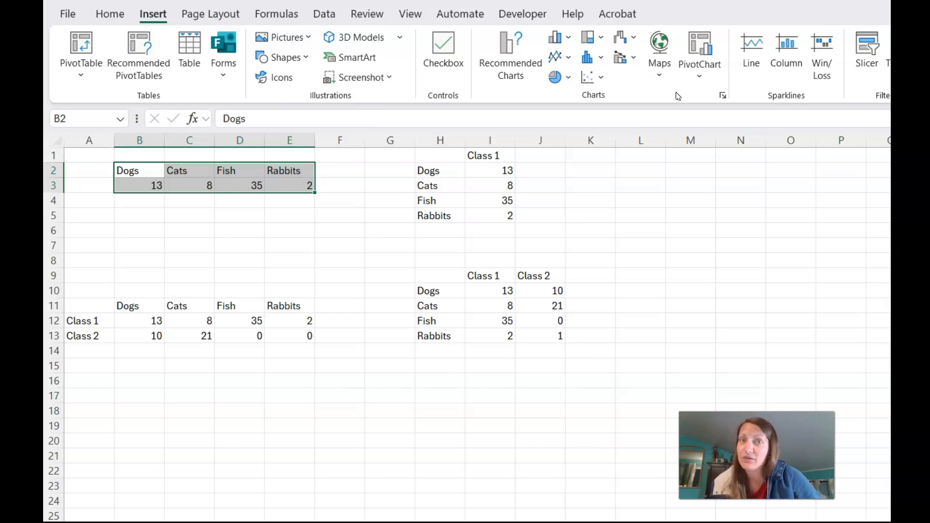
Open the column chart gallery and preview a 2-D Clustered Column of the counts
{"action": "left_click", "coordinate": [560, 39]}
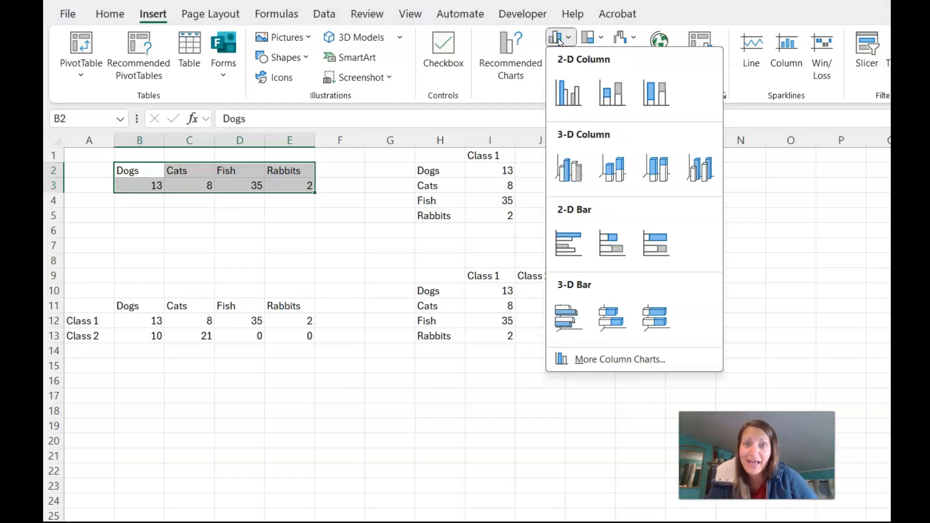
{"action": "left_click", "coordinate": [561, 36]}
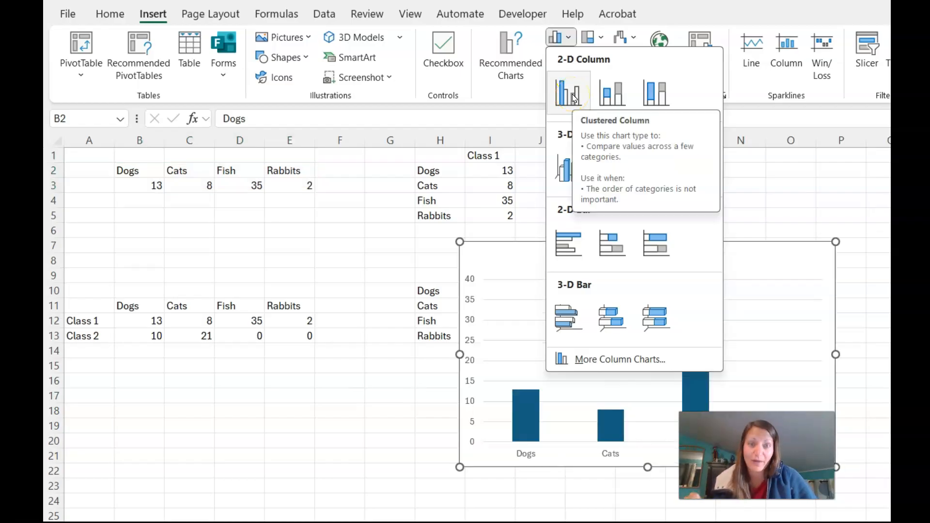
{"action": "left_click", "coordinate": [649, 93]}
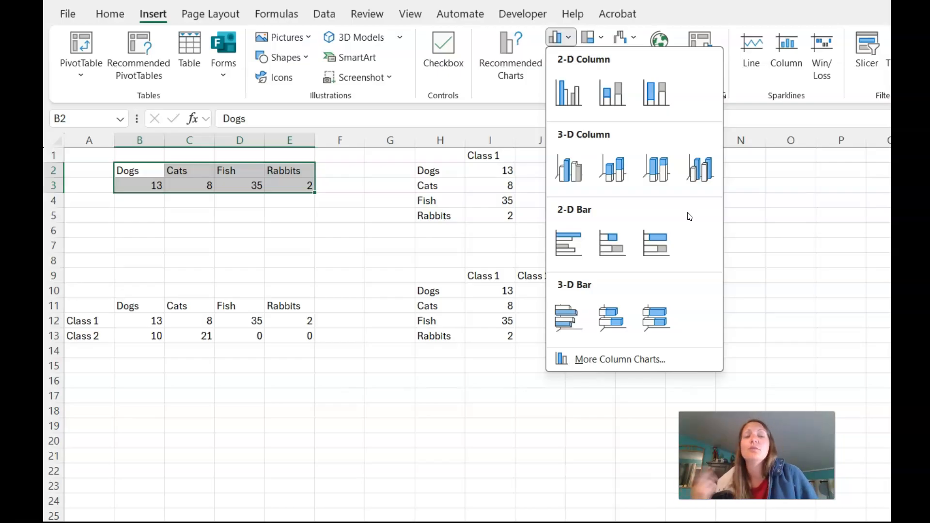
Insert the clustered column chart and drag it left beneath the B2:E3 data
{"action": "left_click", "coordinate": [573, 83]}
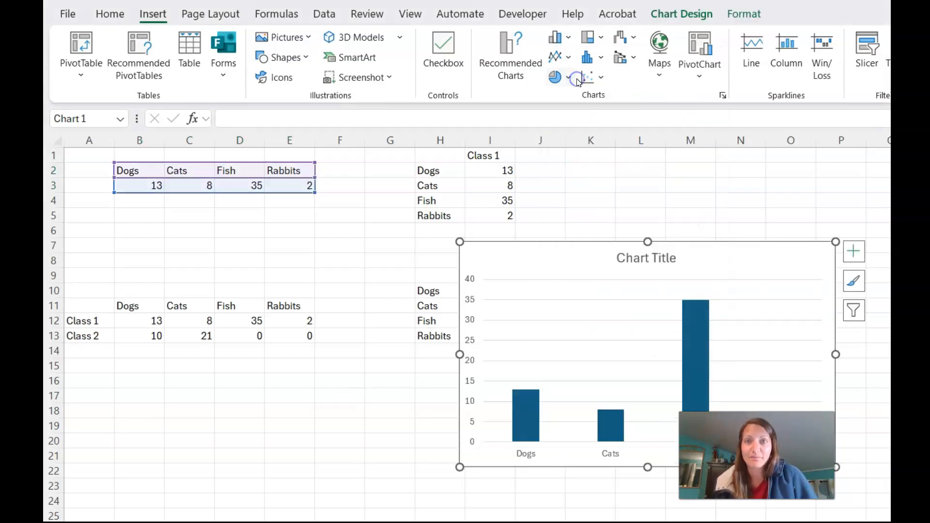
{"action": "left_click_drag", "start_coordinate": [575, 259], "coordinate": [237, 248]}
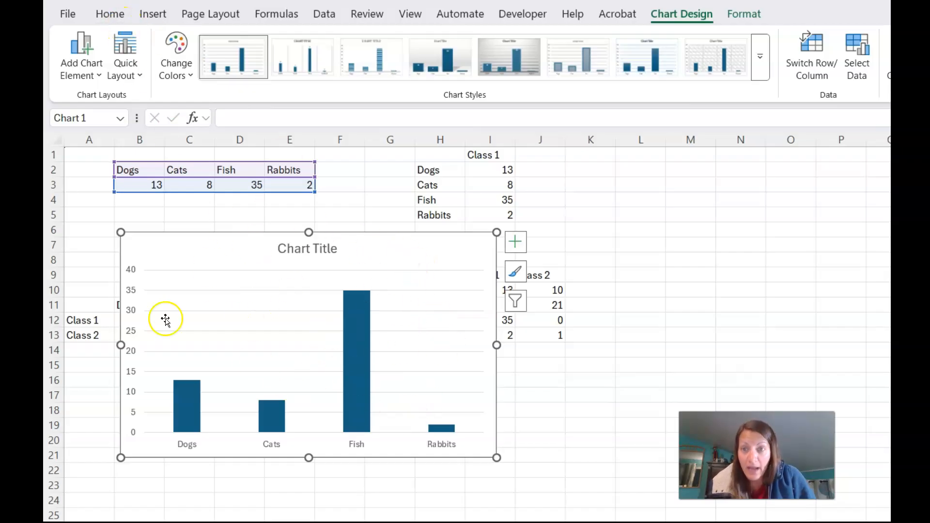
Set the chart's text font colour to black from the Theme Colors
{"action": "left_click", "coordinate": [111, 15]}
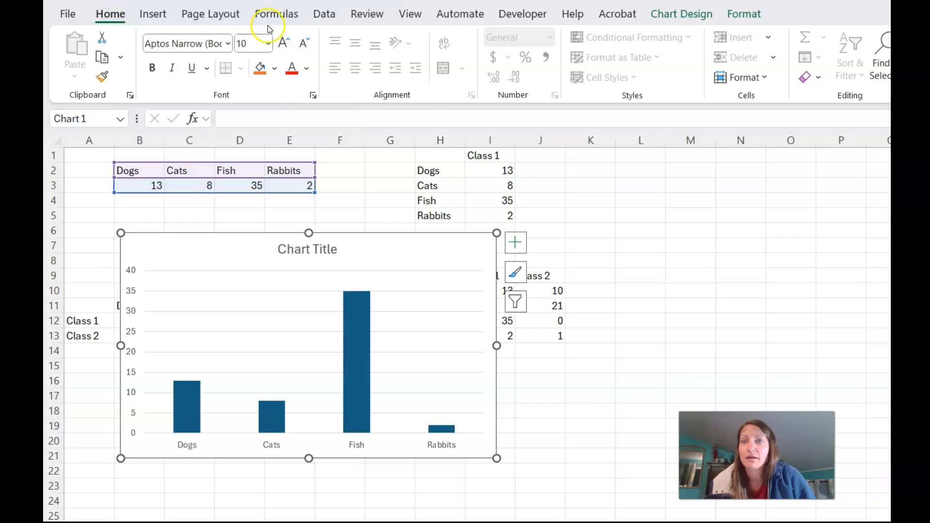
{"action": "left_click", "coordinate": [305, 71]}
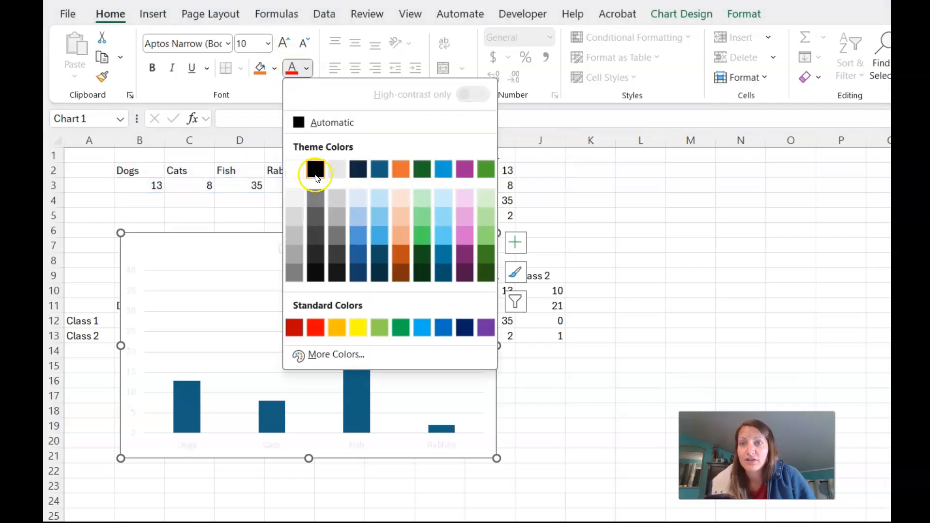
{"action": "left_click", "coordinate": [314, 167]}
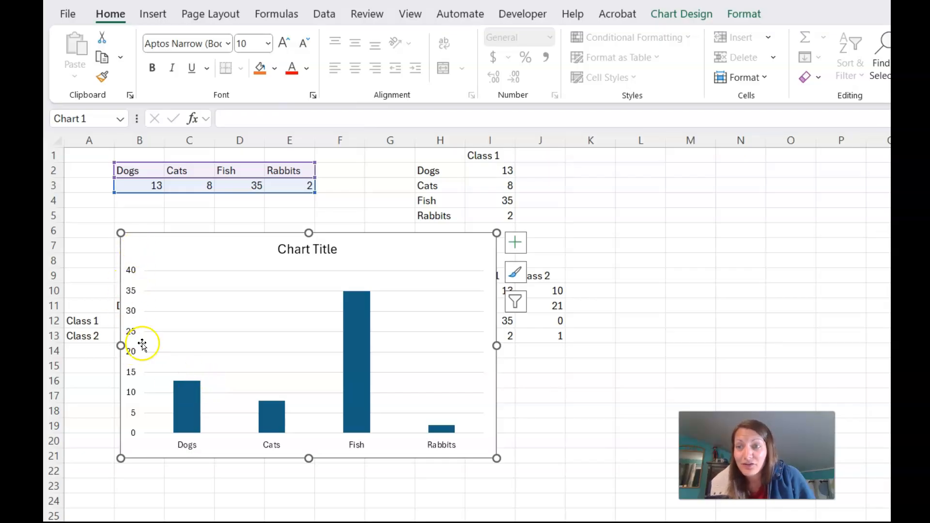
{"action": "left_click", "coordinate": [746, 15]}
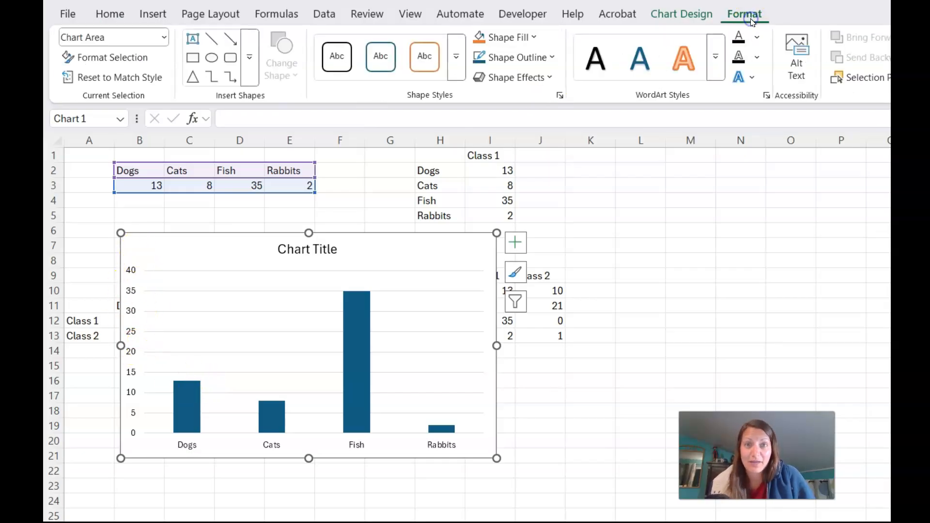
{"action": "left_click", "coordinate": [690, 18]}
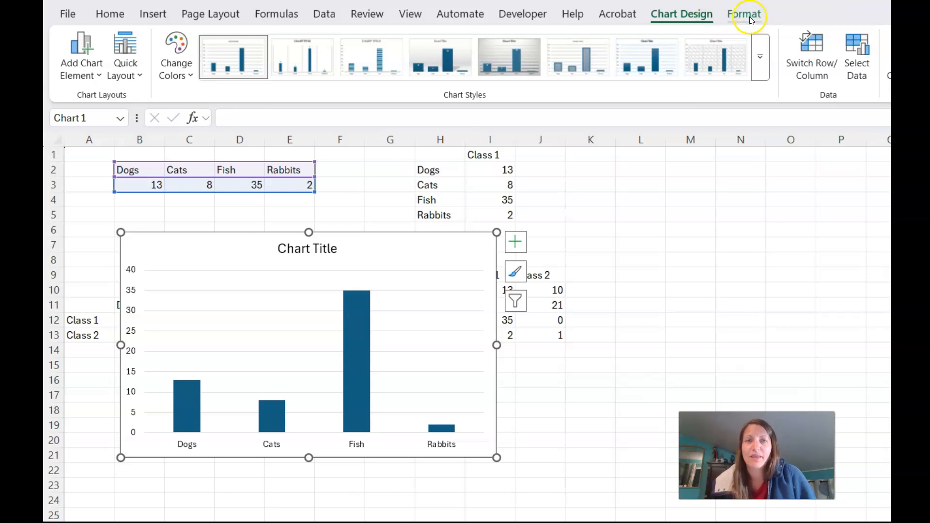
Add a primary vertical axis title reading 'Number of Animals' to the chart
{"action": "left_click", "coordinate": [85, 63]}
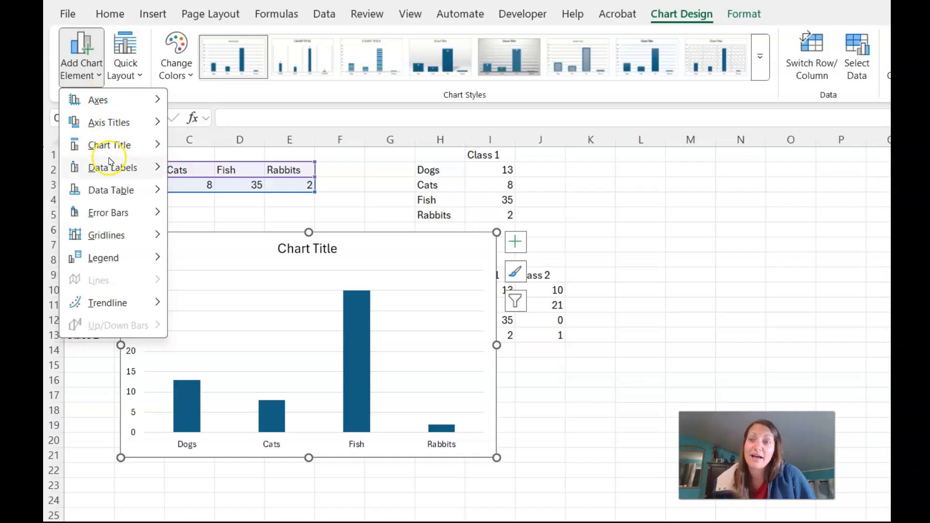
{"action": "left_click", "coordinate": [126, 131]}
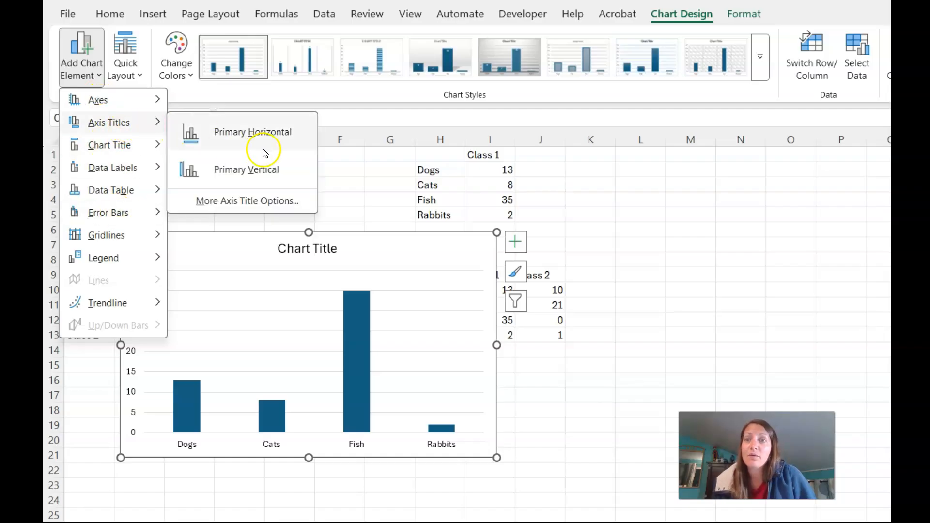
{"action": "left_click", "coordinate": [269, 175]}
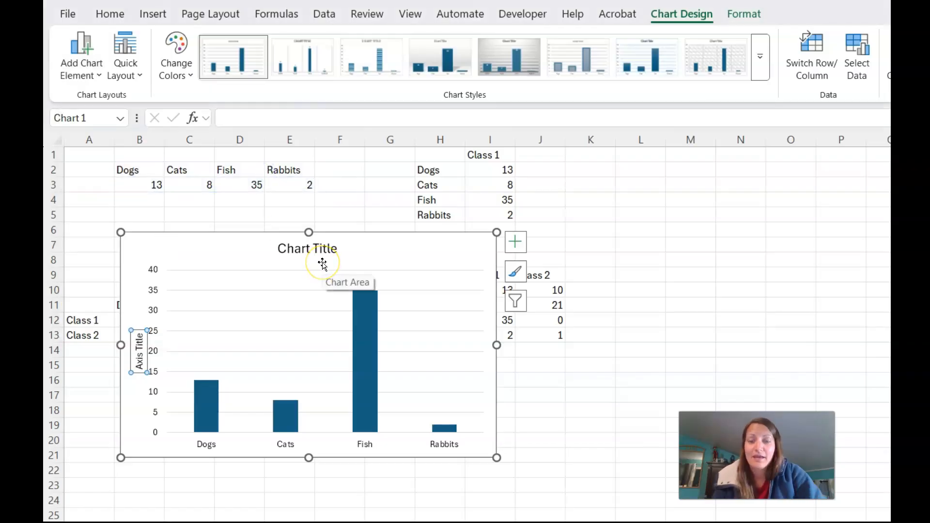
{"action": "type", "text": "Number of Animals"}
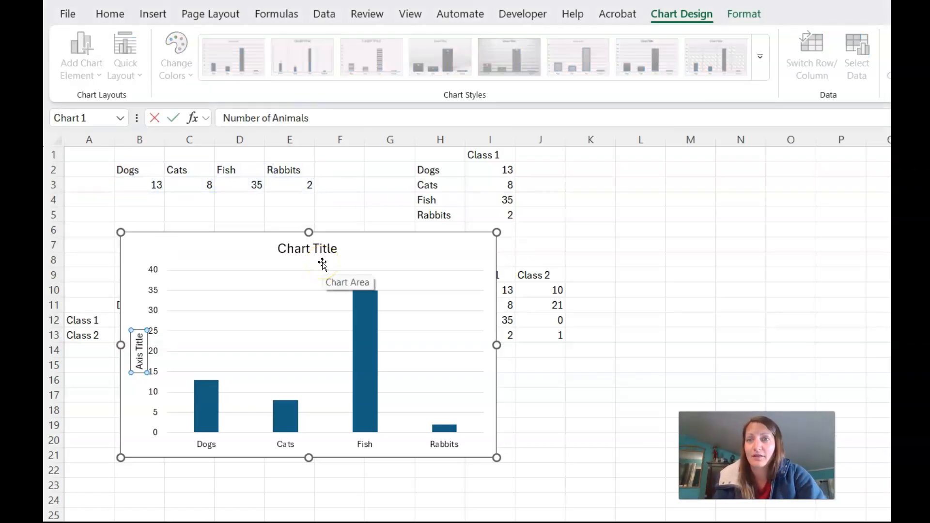
{"action": "key", "text": "Return"}
{"action": "left_click", "coordinate": [260, 498]}
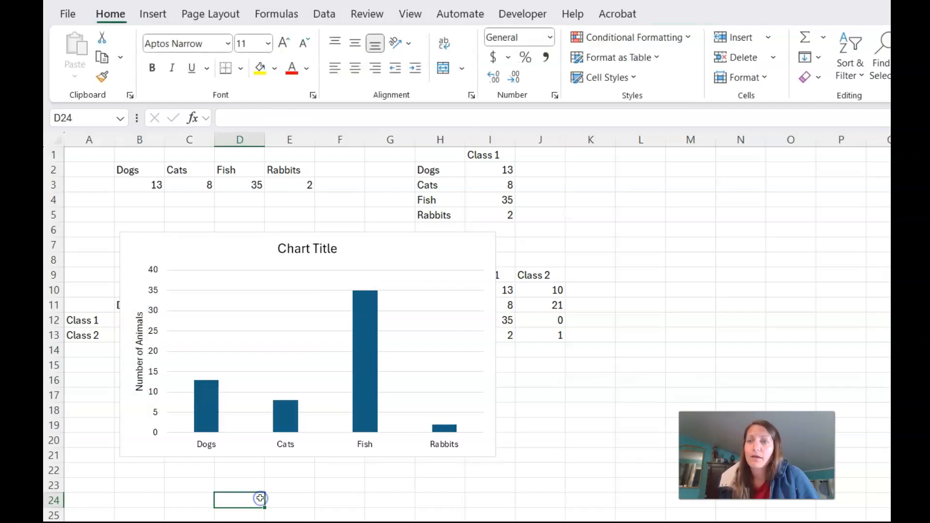
Give the chart's vertical value axis a black fill and a black shape outline
{"action": "left_click", "coordinate": [155, 355]}
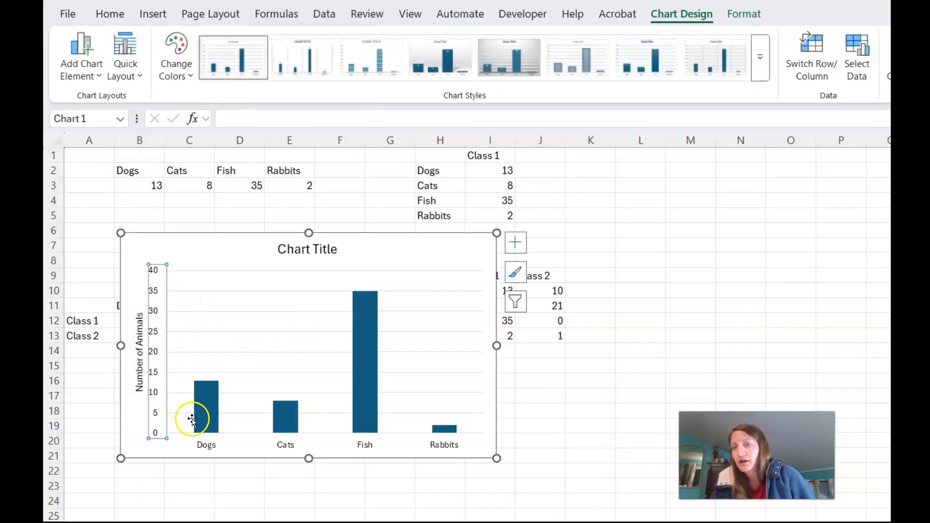
{"action": "left_click", "coordinate": [199, 472]}
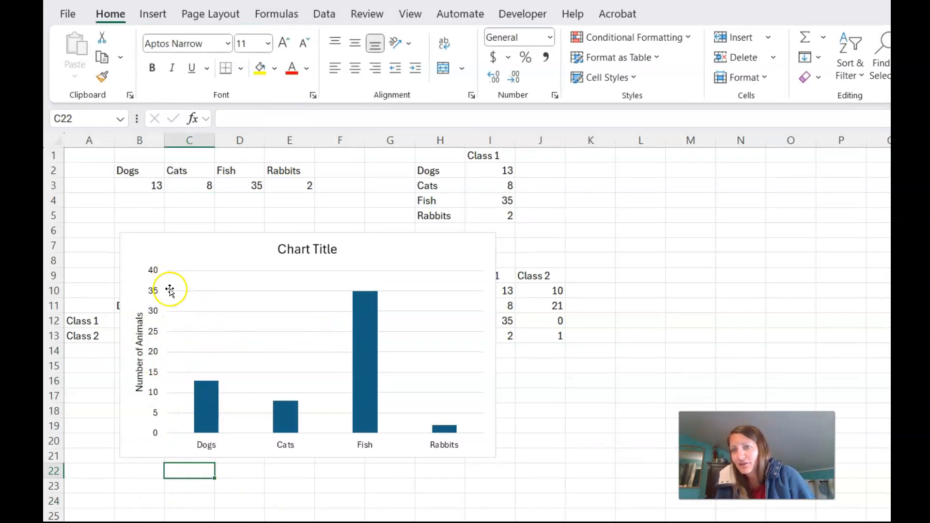
{"action": "left_click", "coordinate": [152, 358]}
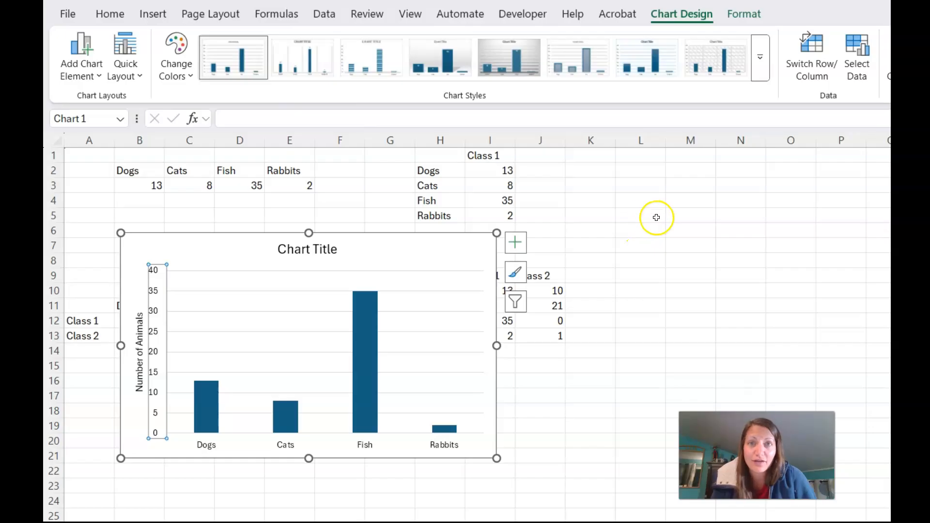
{"action": "left_click", "coordinate": [743, 14]}
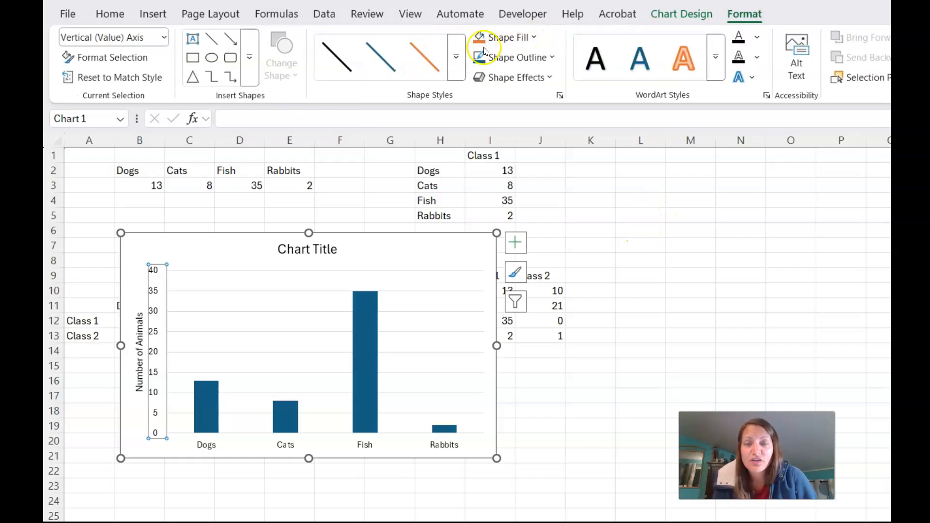
{"action": "left_click", "coordinate": [514, 41]}
{"action": "left_click", "coordinate": [502, 138]}
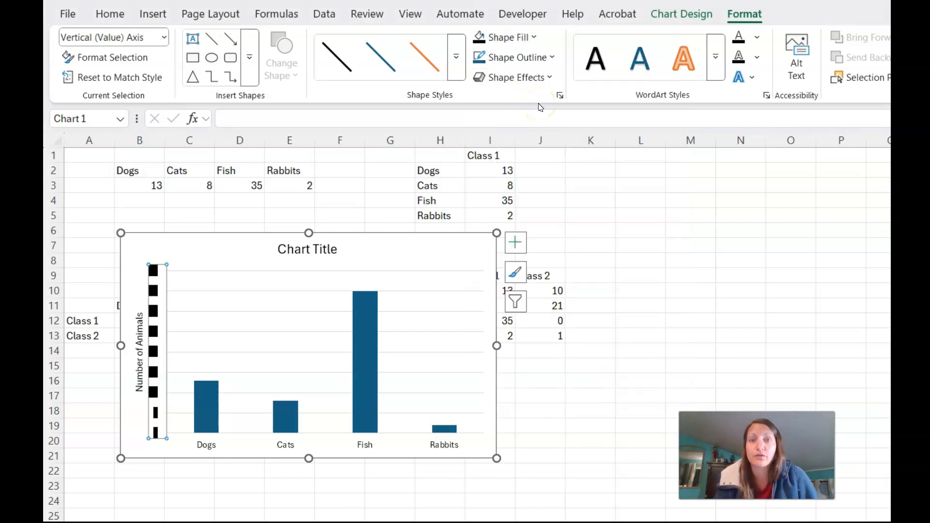
{"action": "left_click", "coordinate": [557, 58]}
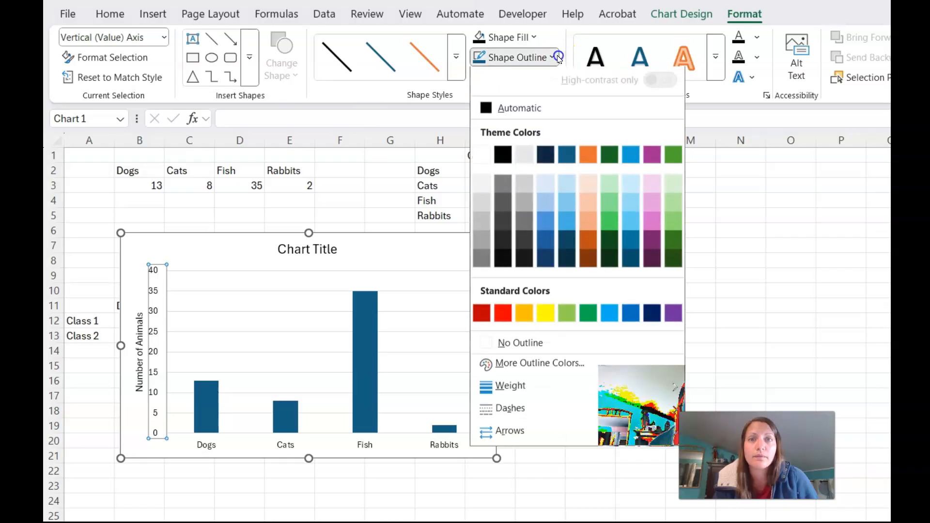
{"action": "left_click", "coordinate": [502, 156]}
{"action": "left_click", "coordinate": [600, 185]}
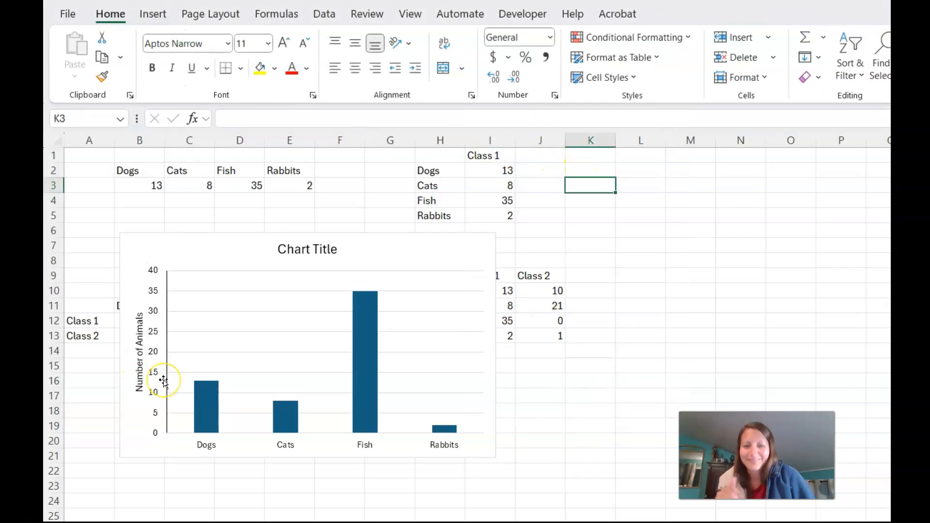
Select the whole single-series chart area and delete the chart
{"action": "left_click", "coordinate": [154, 333]}
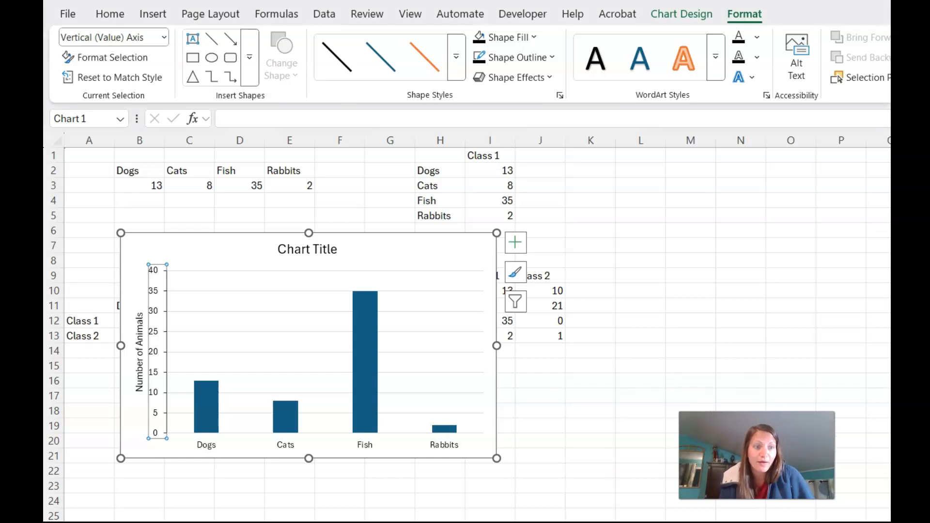
{"action": "left_click", "coordinate": [202, 482]}
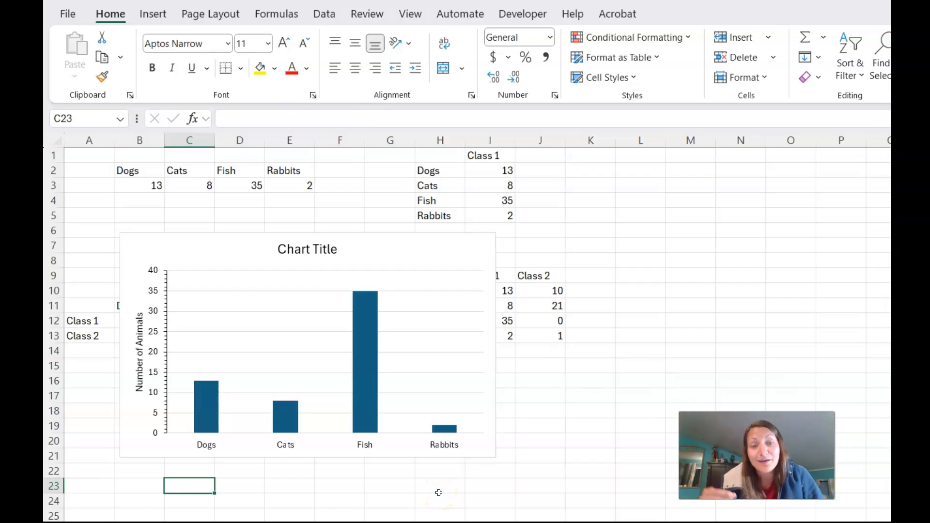
{"action": "left_click", "coordinate": [398, 315]}
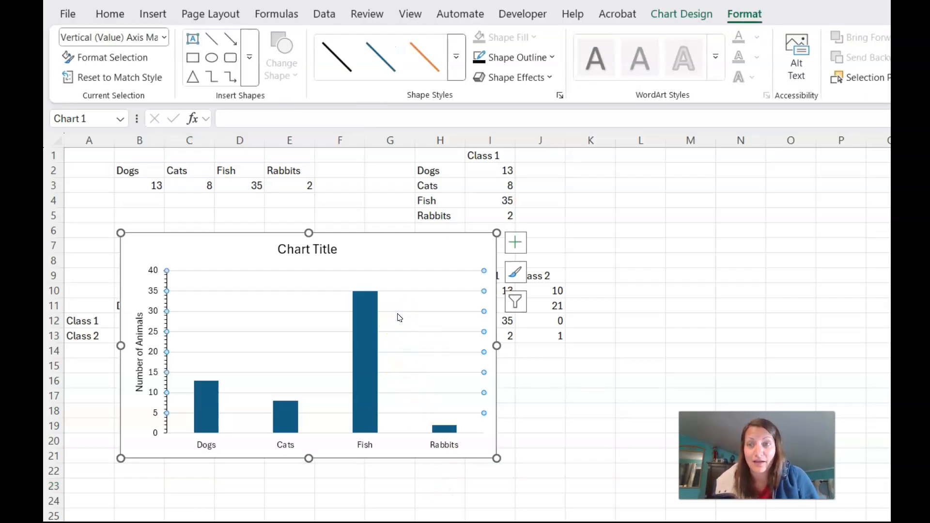
{"action": "left_click", "coordinate": [399, 317]}
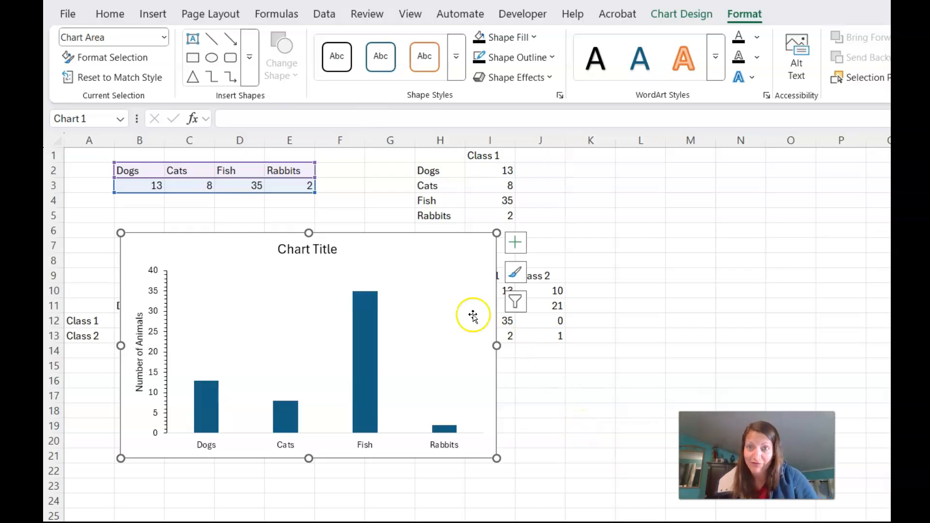
{"action": "key", "text": "Delete"}
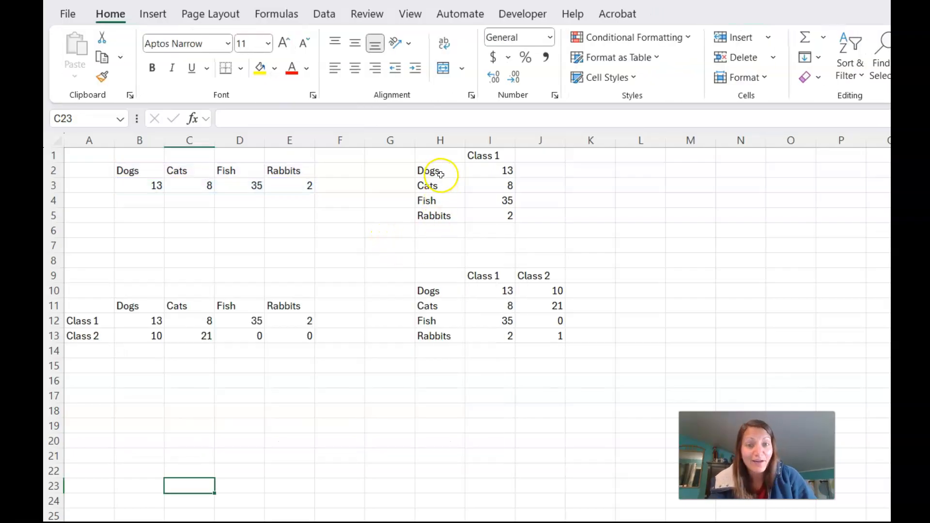
{"action": "left_click_drag", "start_coordinate": [436, 172], "coordinate": [484, 212]}
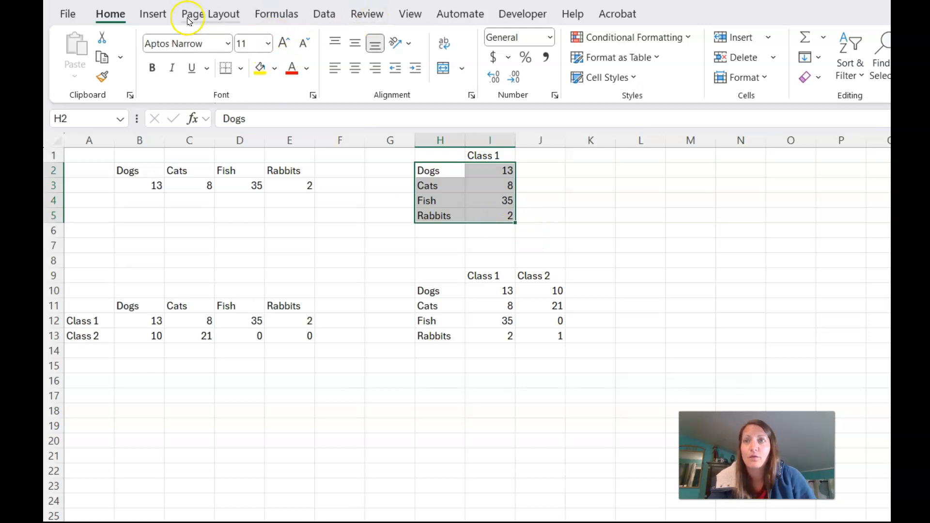
{"action": "left_click", "coordinate": [153, 14]}
{"action": "left_click", "coordinate": [561, 36]}
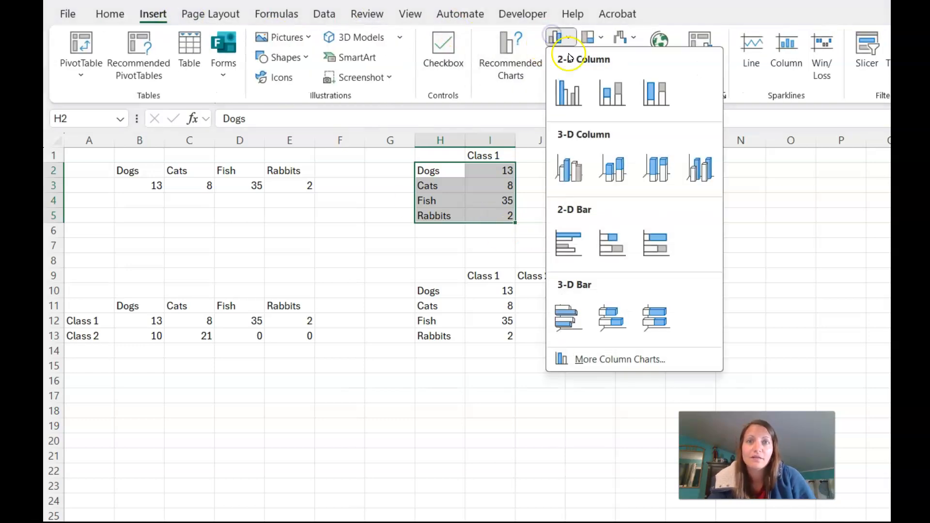
{"action": "left_click", "coordinate": [569, 93]}
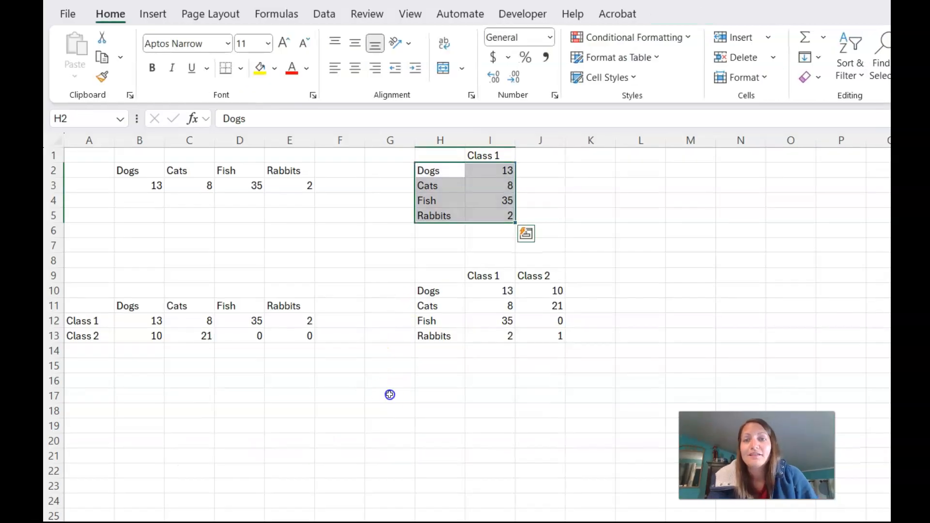
{"action": "left_click", "coordinate": [390, 395]}
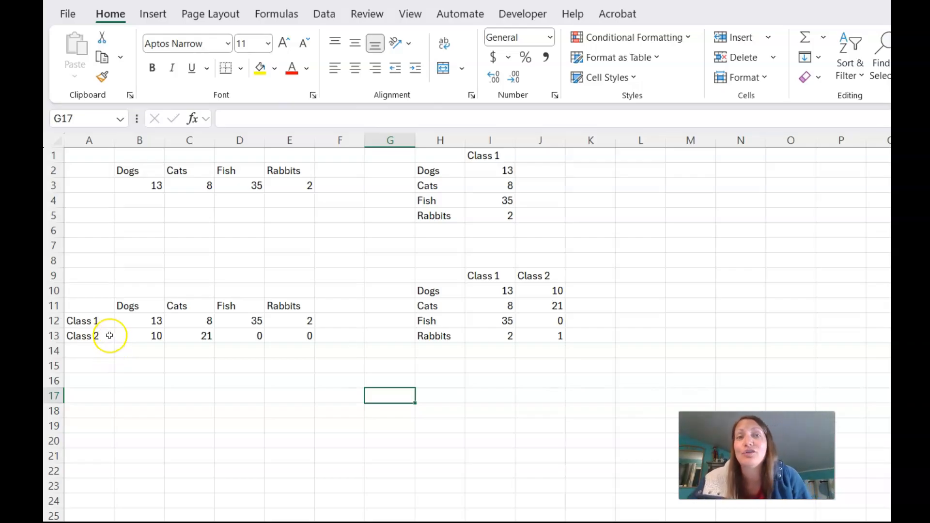
Highlight the Class 1 and Class 2 rows, then select the full table A11:E13
{"action": "left_click_drag", "start_coordinate": [73, 321], "coordinate": [289, 320]}
{"action": "left_click_drag", "start_coordinate": [92, 336], "coordinate": [306, 334]}
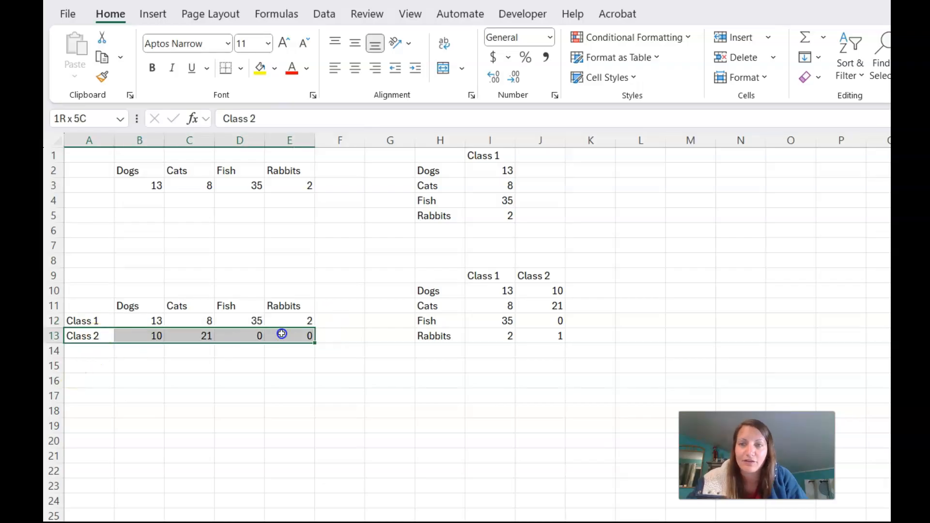
{"action": "left_click", "coordinate": [279, 415]}
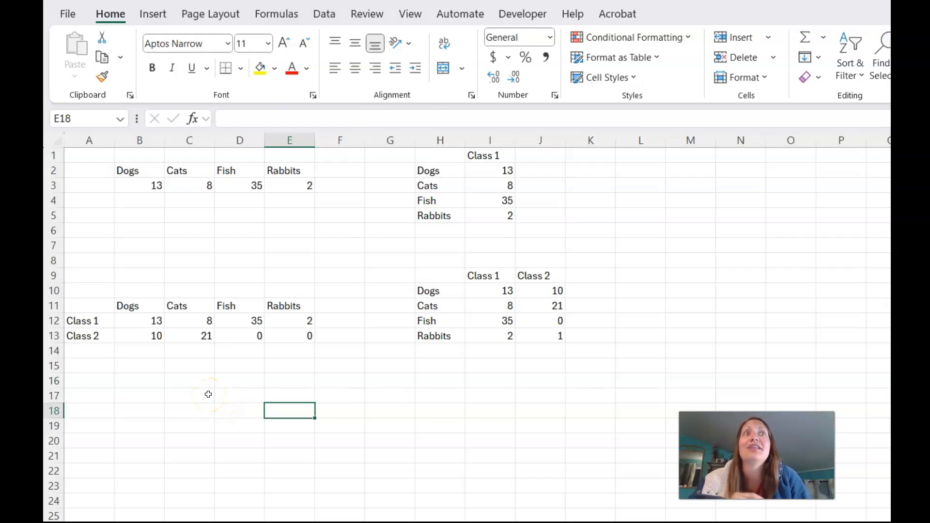
{"action": "left_click_drag", "start_coordinate": [100, 305], "coordinate": [285, 335]}
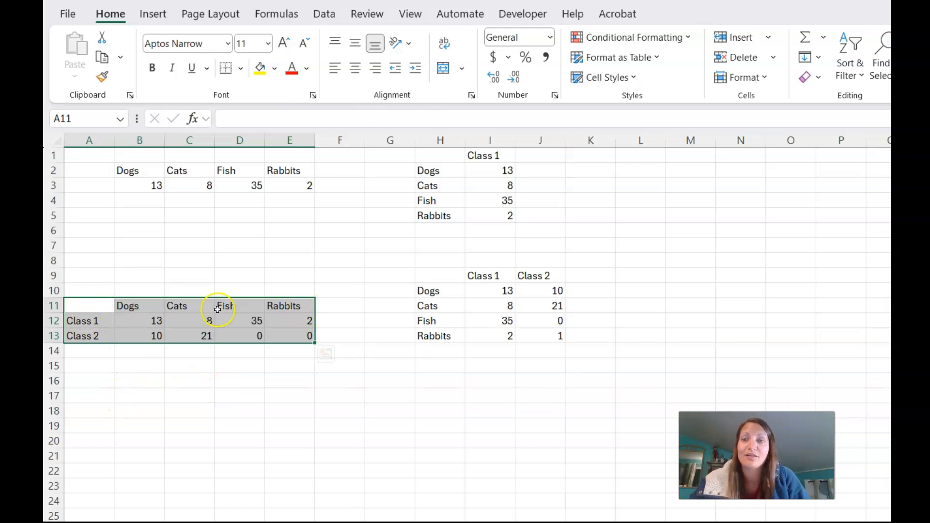
Insert a 2-D clustered column chart of Class 1 and Class 2 counts and place it over columns H–N near the top
{"action": "left_click", "coordinate": [153, 15]}
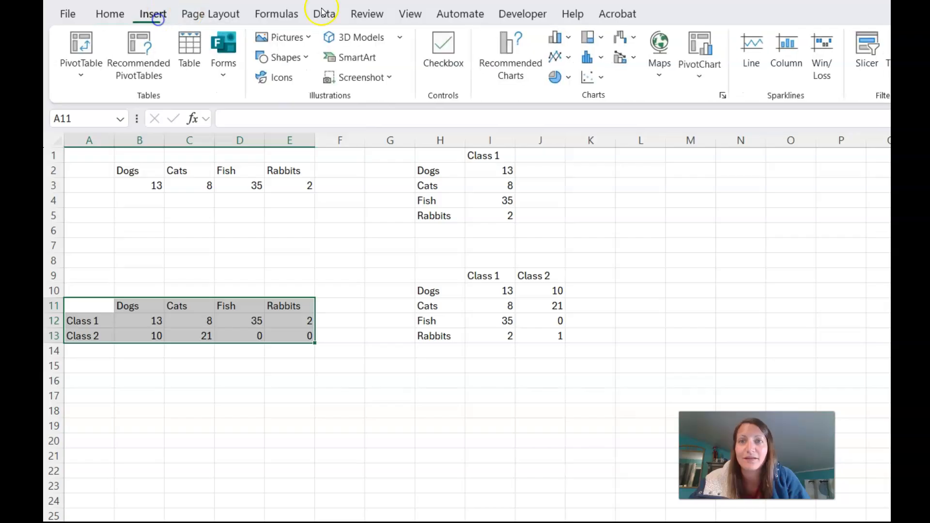
{"action": "left_click", "coordinate": [557, 38]}
{"action": "left_click", "coordinate": [574, 90]}
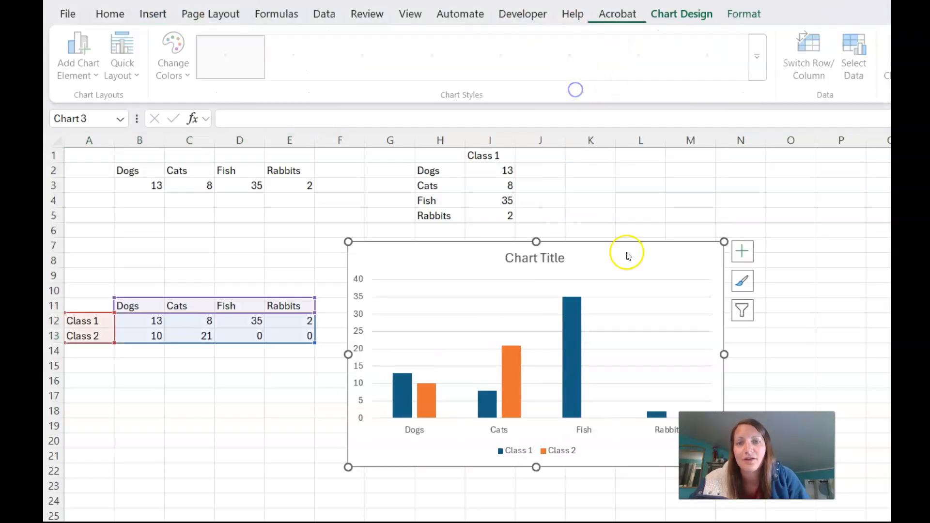
{"action": "left_click_drag", "start_coordinate": [612, 263], "coordinate": [419, 362]}
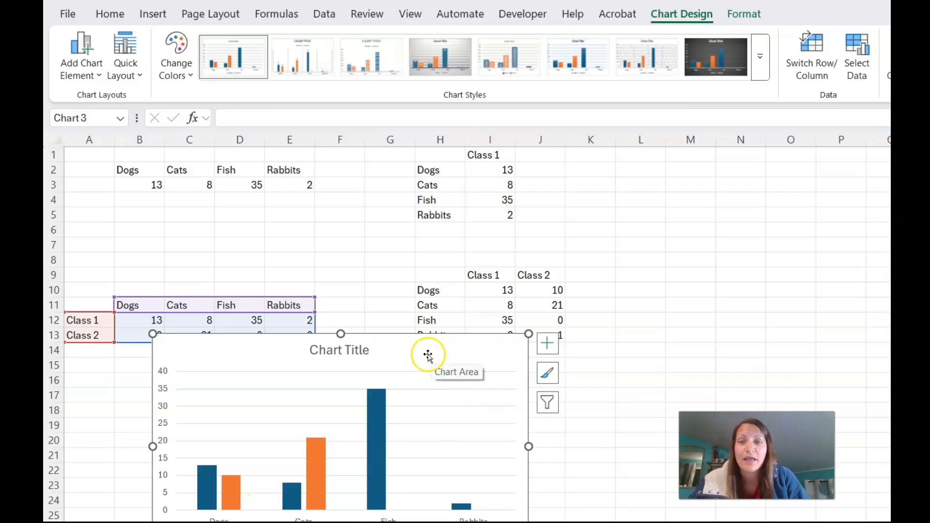
{"action": "mouse_move", "coordinate": [429, 354]}
{"action": "left_mouse_down"}
{"action": "mouse_move", "coordinate": [432, 291]}
{"action": "mouse_move", "coordinate": [660, 179]}
{"action": "mouse_move", "coordinate": [637, 182]}
{"action": "left_mouse_up"}
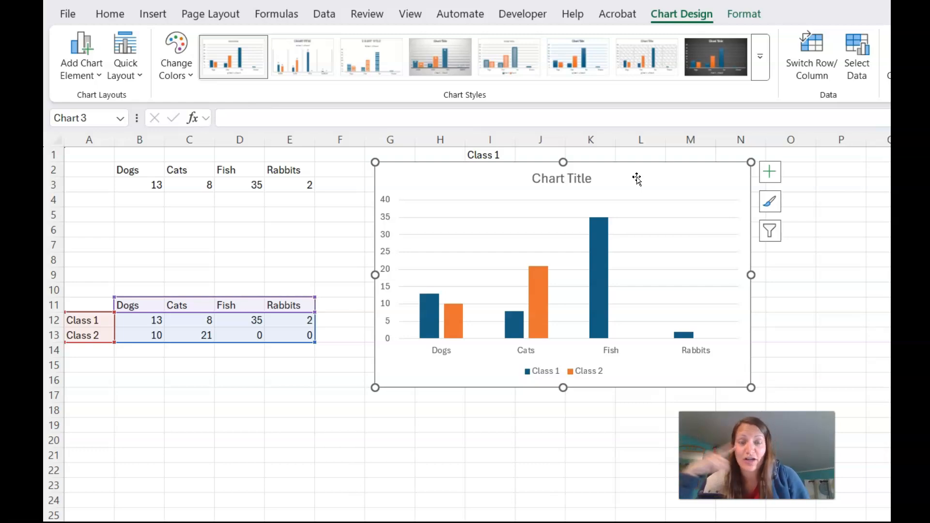
Open the chart's Select Data Source dialog and toggle Switch Row/Column twice, keeping Class 1 and Class 2 as series
{"action": "right_click", "coordinate": [639, 181]}
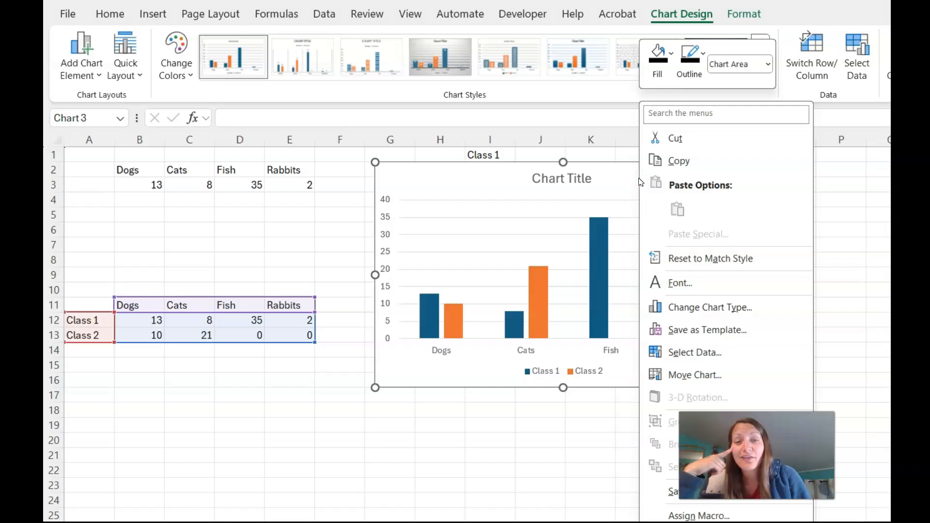
{"action": "left_click", "coordinate": [692, 353]}
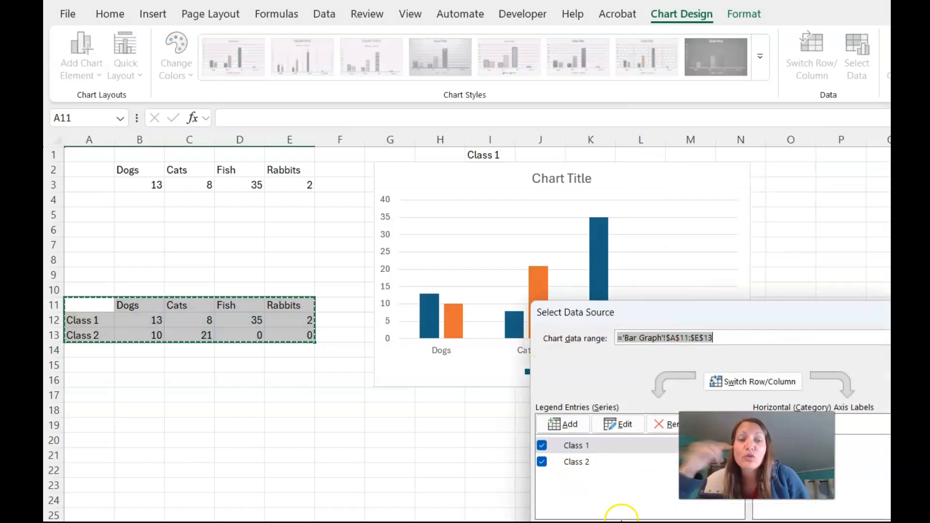
{"action": "left_click_drag", "start_coordinate": [716, 307], "coordinate": [355, 321]}
{"action": "left_click", "coordinate": [210, 458]}
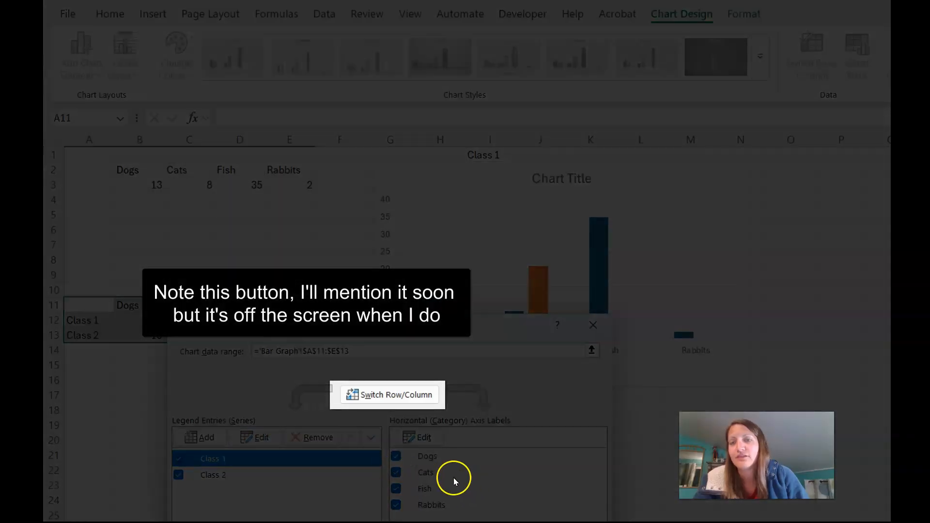
{"action": "left_click", "coordinate": [386, 394]}
{"action": "left_click_drag", "start_coordinate": [588, 322], "coordinate": [789, 317]}
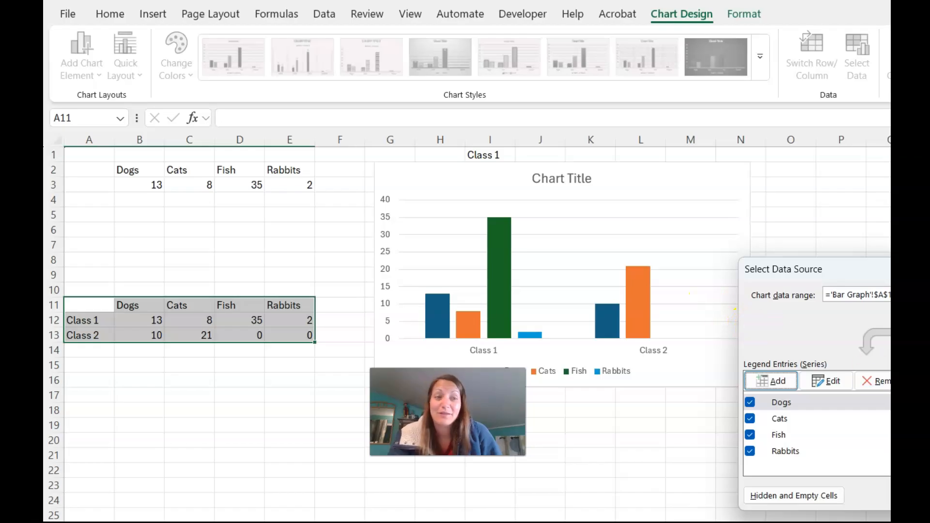
{"action": "left_click", "coordinate": [874, 341]}
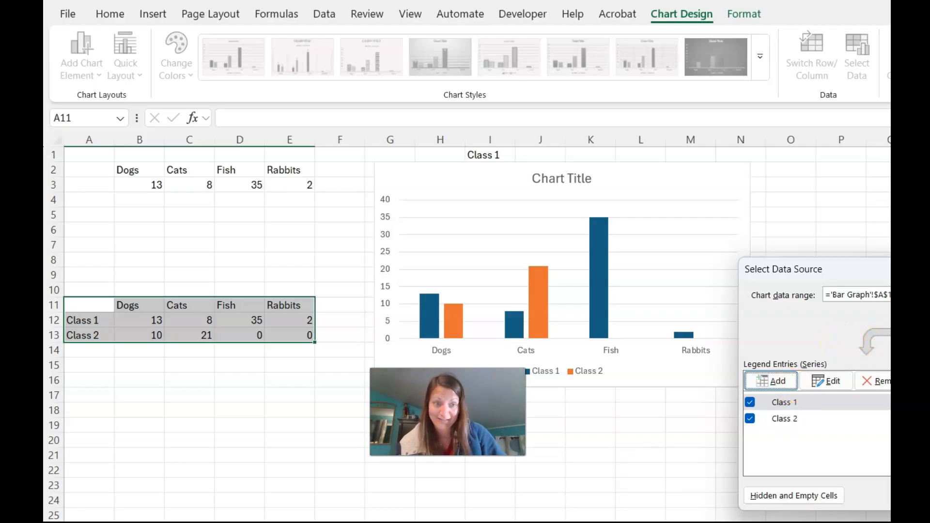
Close Select Data Source, then select the horizontal category axis and the Class 1 bars
{"action": "key", "text": "Return"}
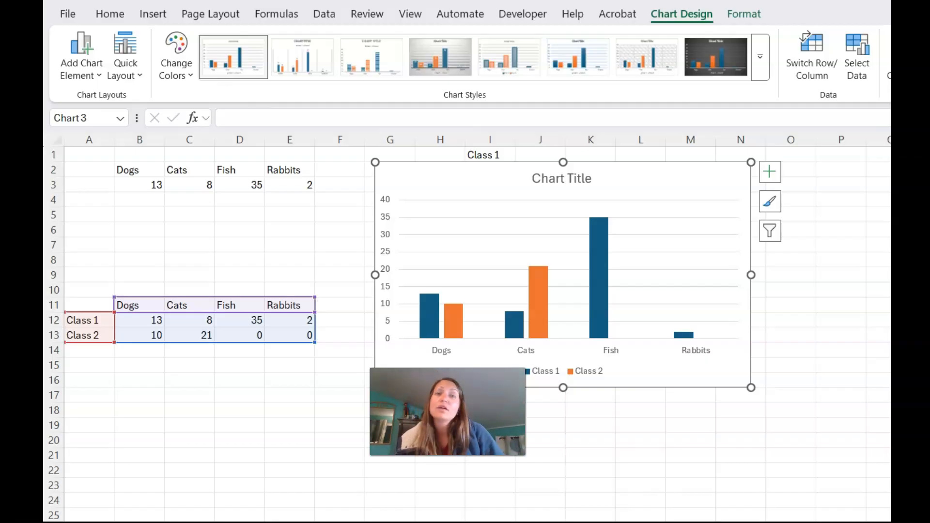
{"action": "left_click", "coordinate": [616, 355]}
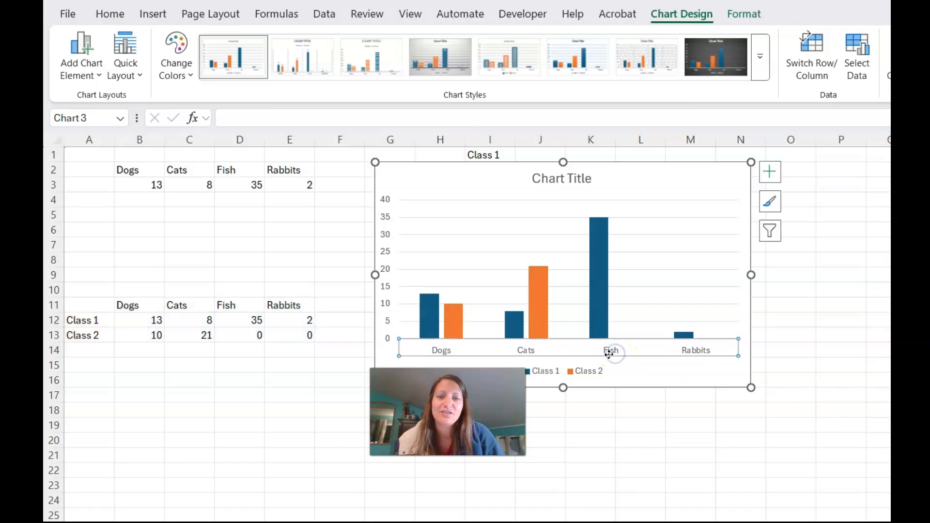
{"action": "left_click", "coordinate": [609, 280]}
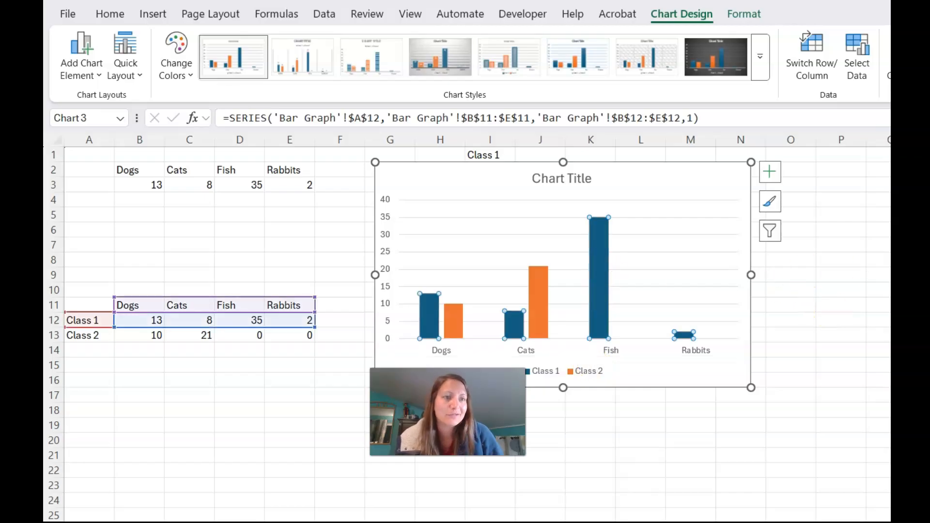